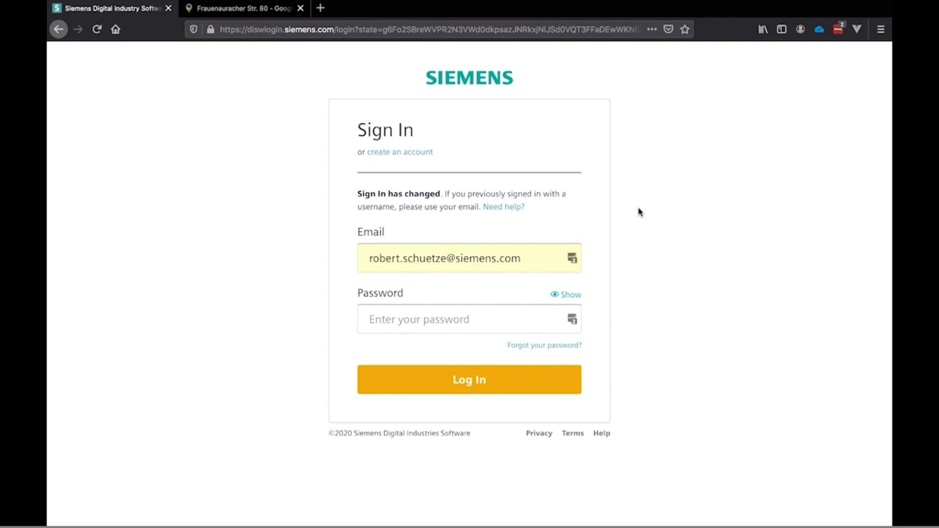
Sign in with the account password to reach the dexworld Asset Manager home page
left_click(443, 318)
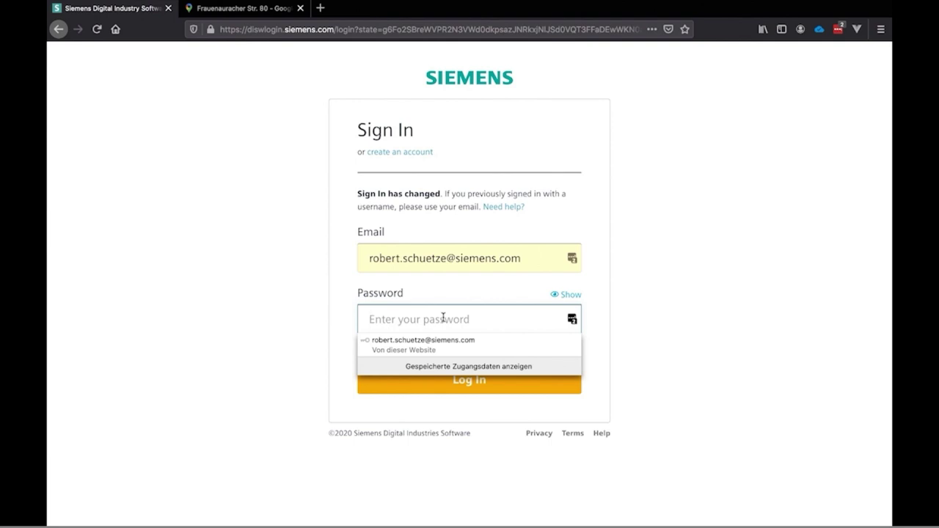
type("•")
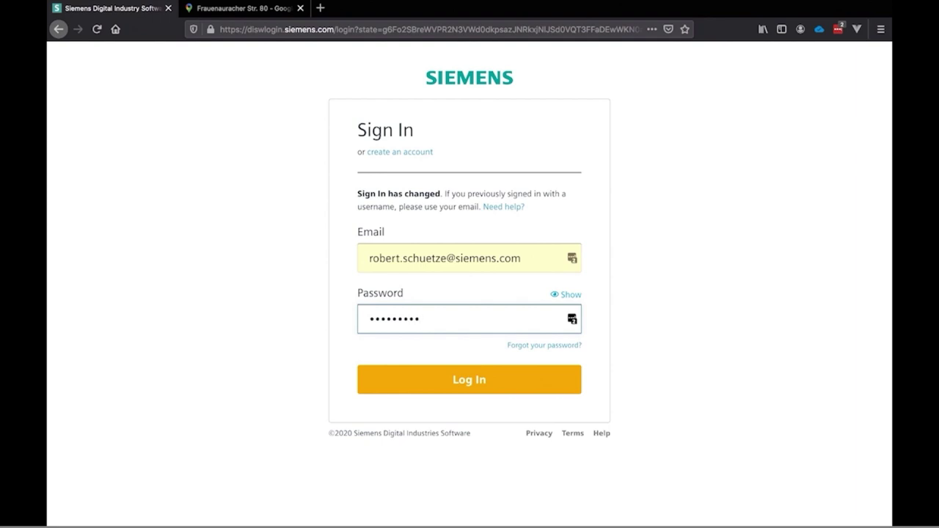
key("Return")
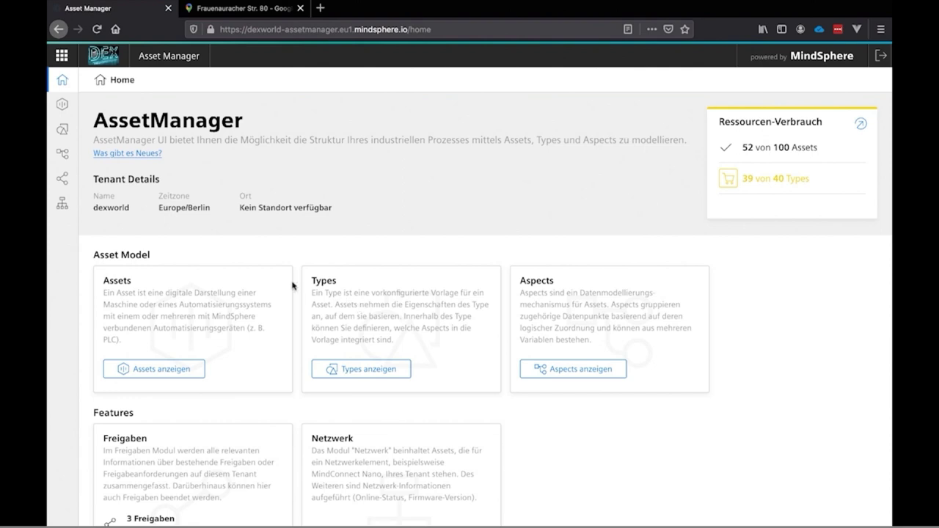
Show the asset list and expand Germany, then DEX F80, to list its child assets
left_click(167, 374)
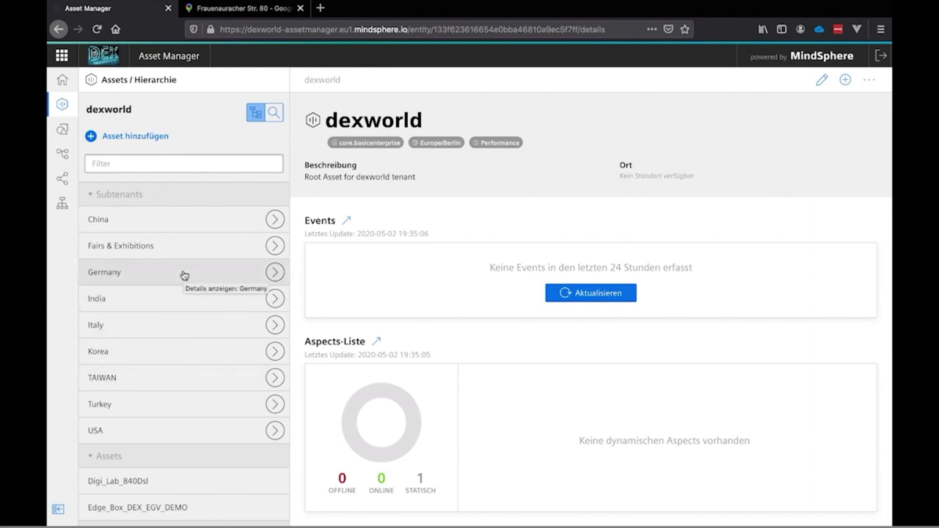
left_click(275, 275)
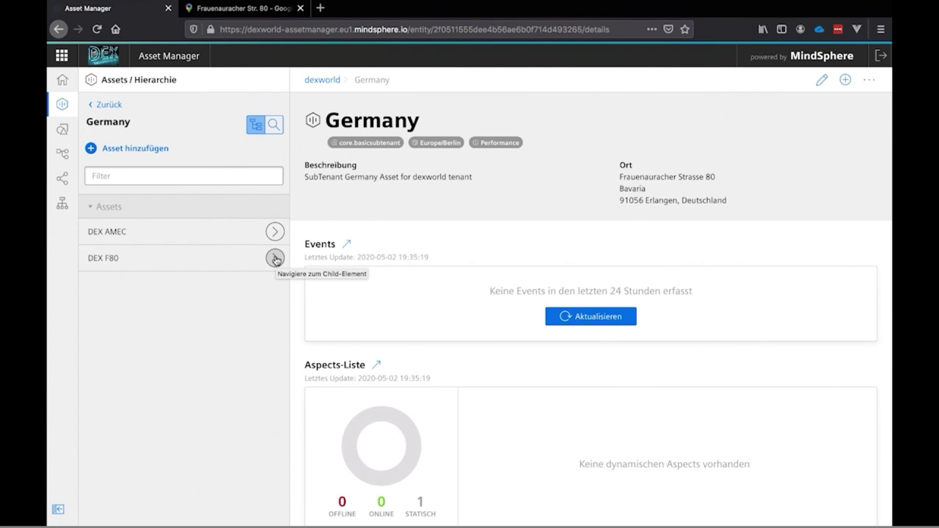
left_click(275, 257)
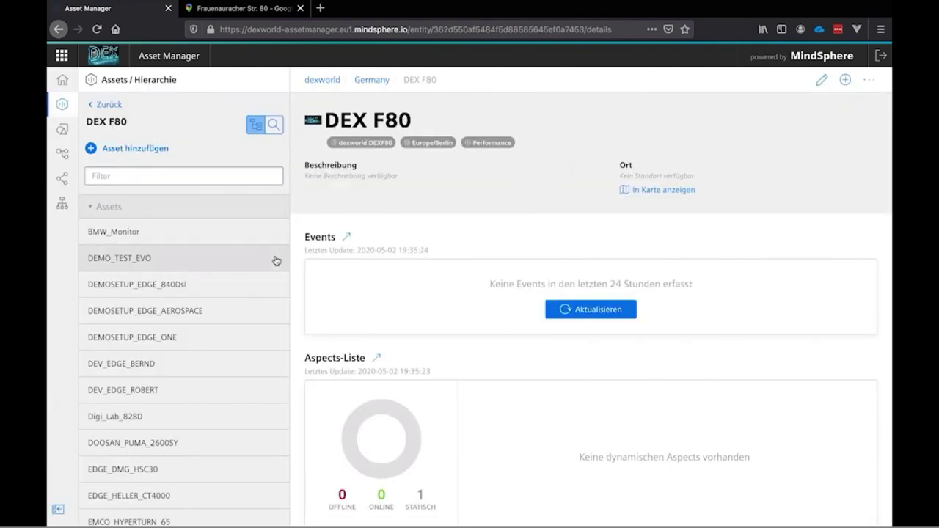
Add a new IndustrialEdge asset under DEX F80, filtering the asset types by 'edge'
left_click(133, 150)
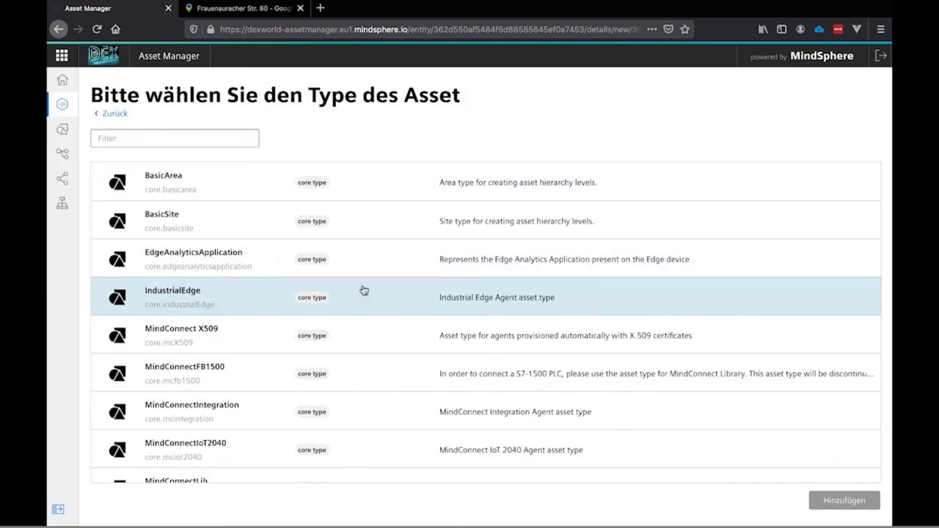
scroll(368, 291, "down", 3)
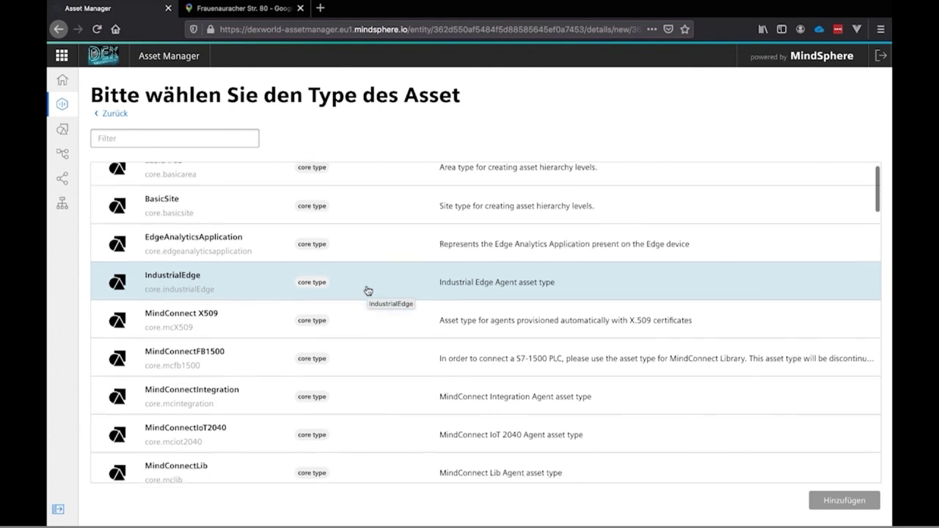
scroll(367, 291, "down", 2)
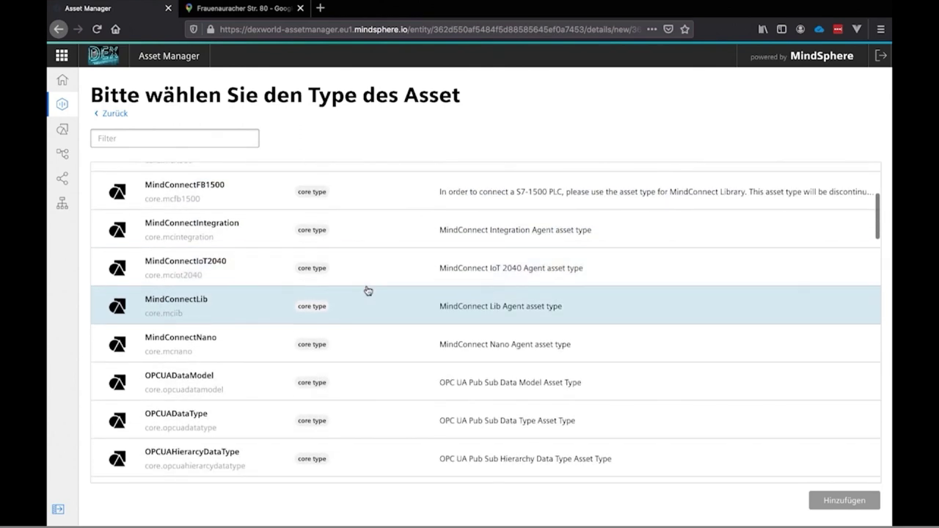
scroll(368, 290, "up", 1)
scroll(368, 290, "up", 3)
scroll(368, 291, "up", 2)
left_click(176, 137)
type("ed")
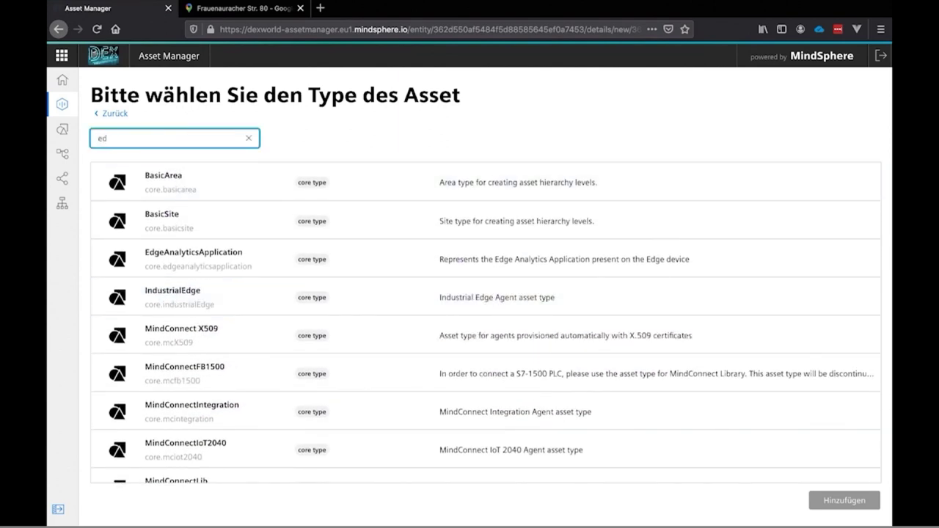
type("ge")
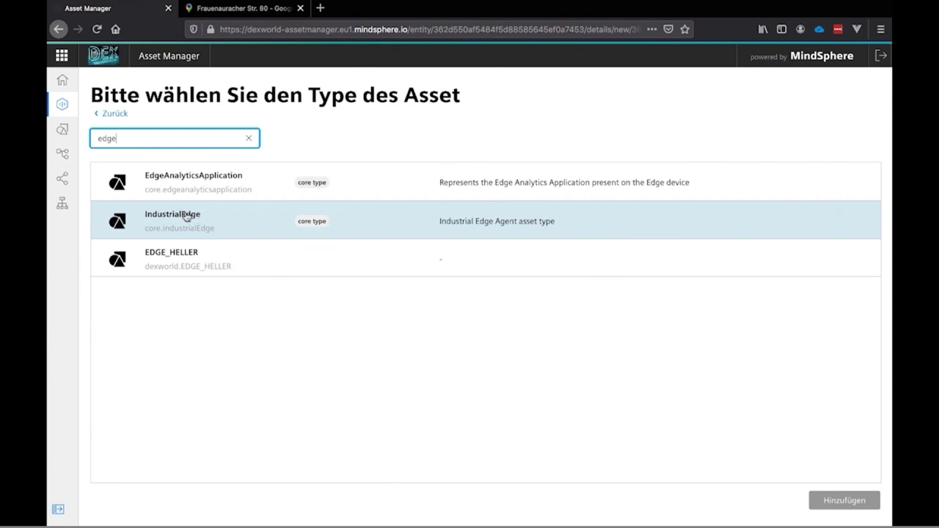
left_click(187, 217)
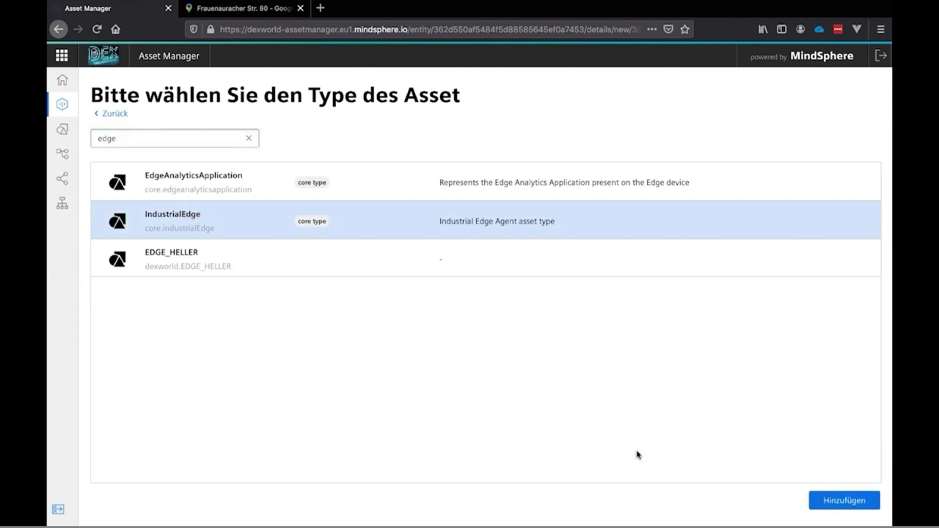
left_click(816, 505)
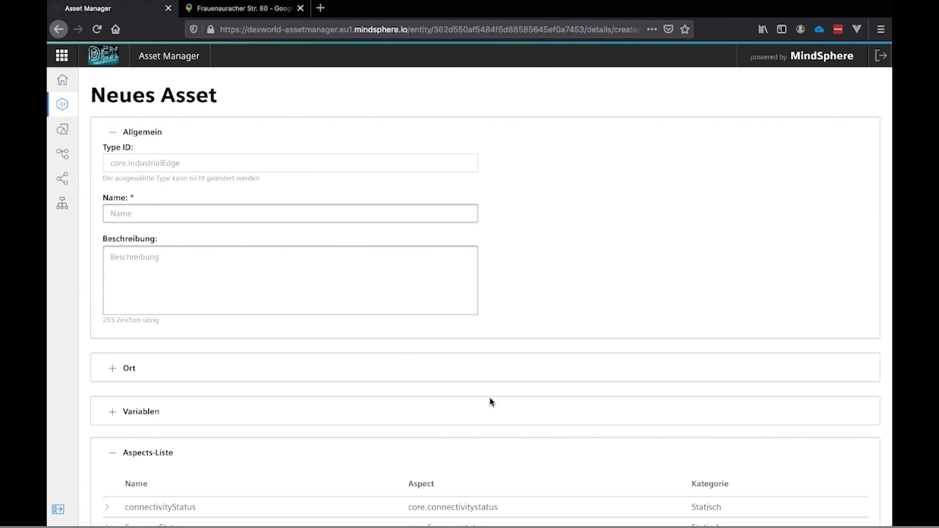
Enter the name TEST-EDGE and the description 'Das ist eine EDGE fürs Video'
left_click(169, 216)
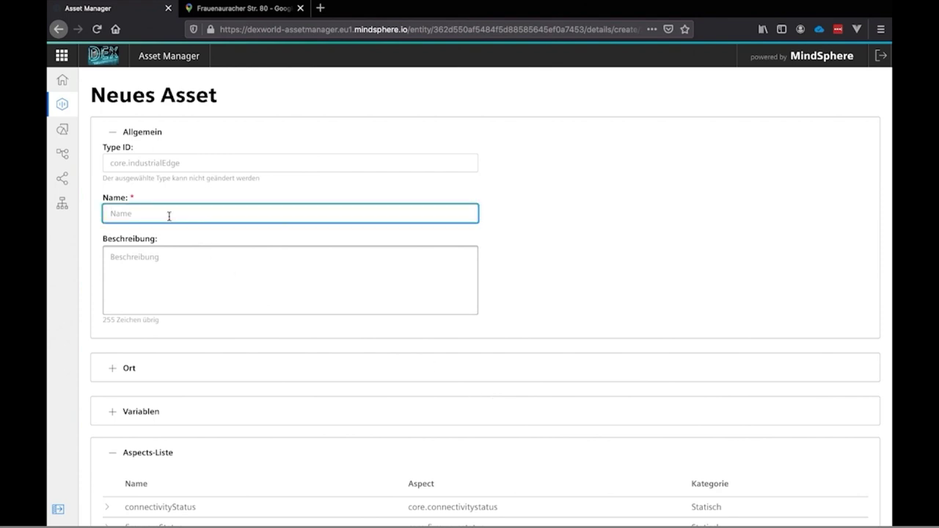
type("TEST-EDGE")
left_click(168, 270)
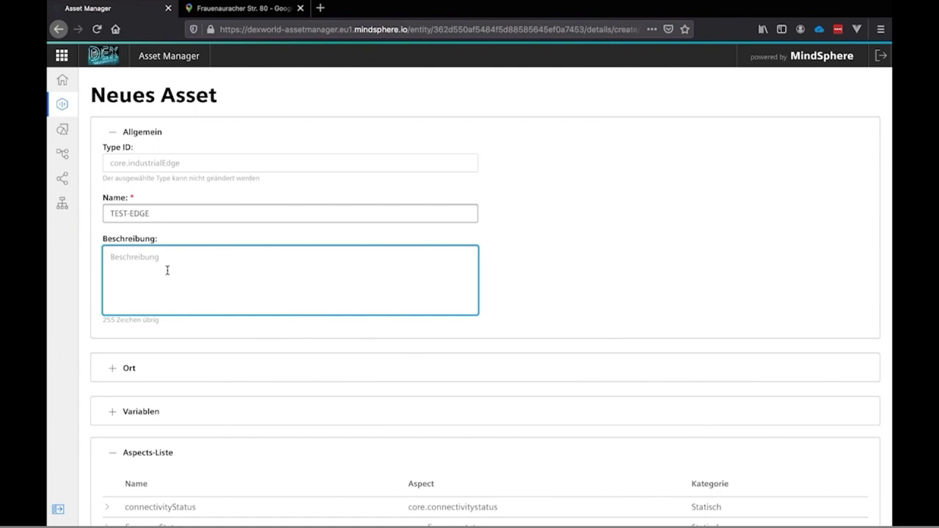
type("Das iste")
key("BackSpace")
type("eine EDGE fürs Video")
scroll(178, 357, "down", 1)
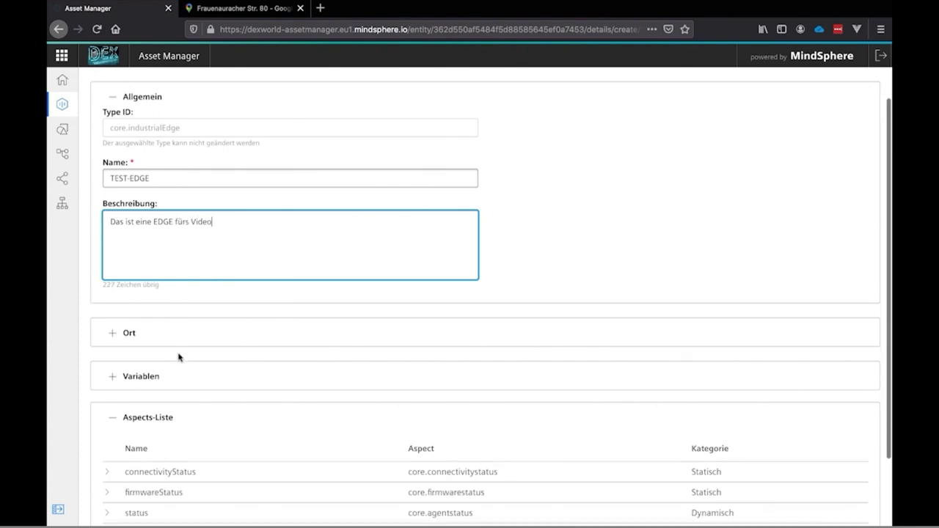
Enter street Frauenauracher Straße 80, postal code 90617 and city Erlangen in the location fields
left_click(138, 336)
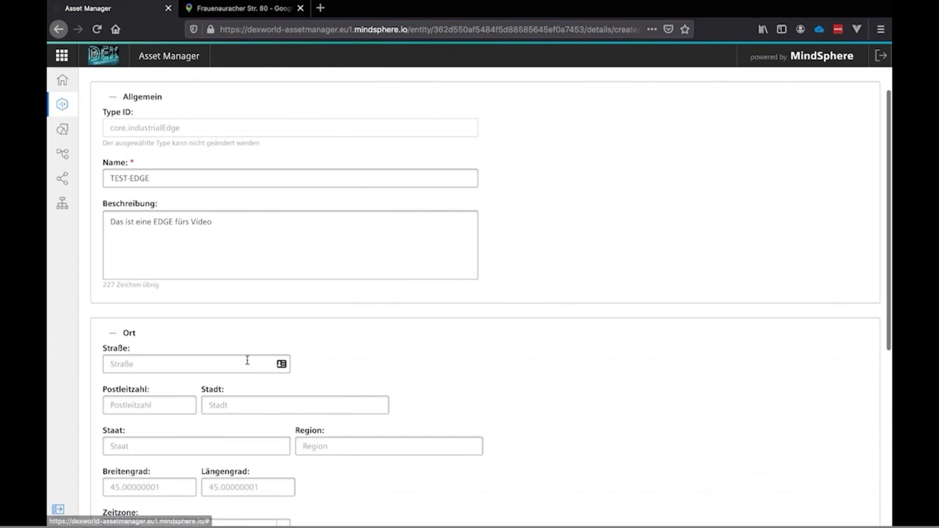
scroll(367, 372, "down", 3)
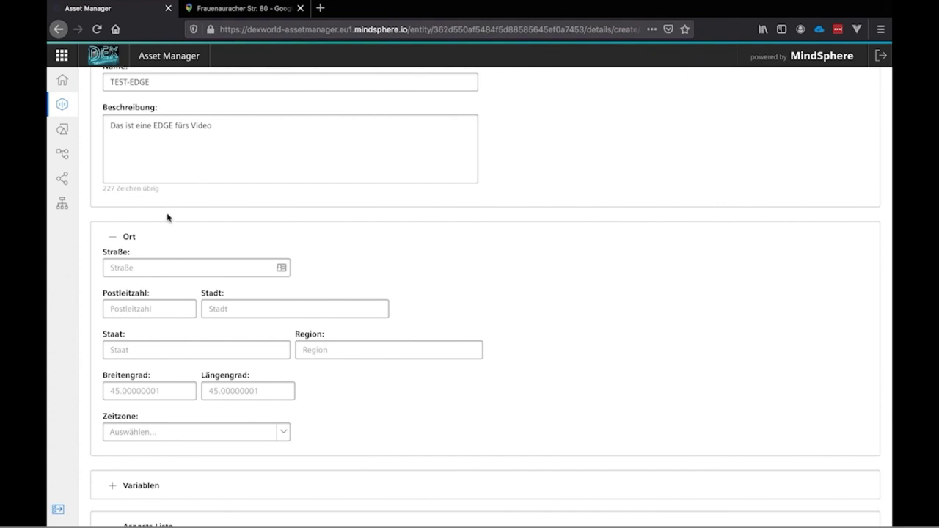
left_click(148, 265)
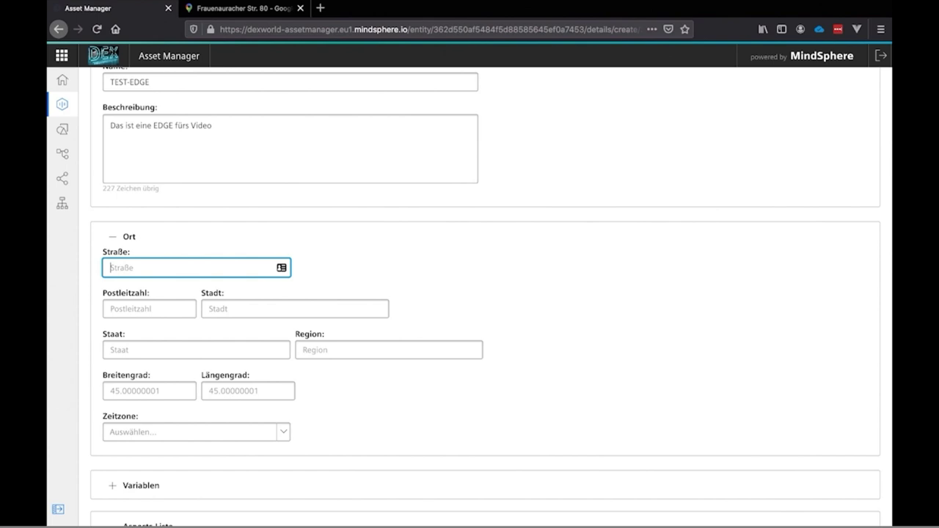
type("Frauenauracher Straße 80")
left_click(154, 309)
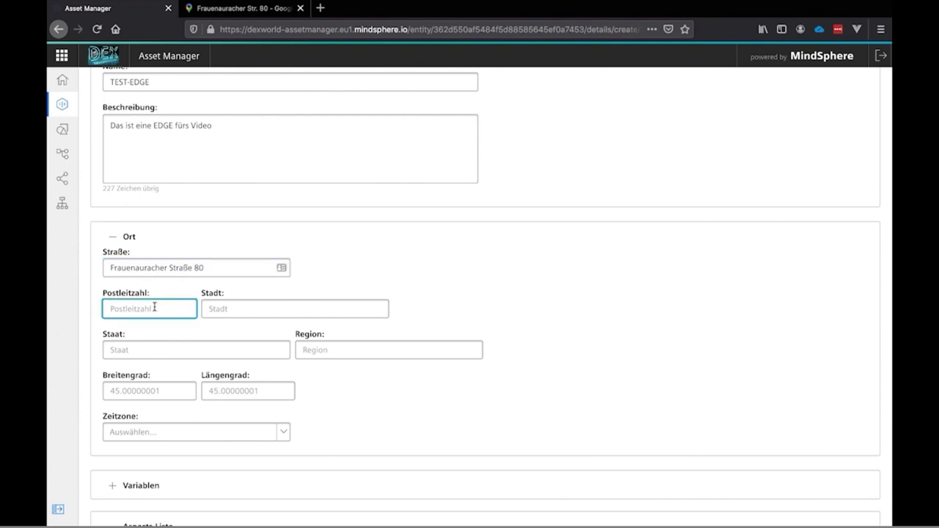
type("90617")
key("Tab")
type("Erlangen")
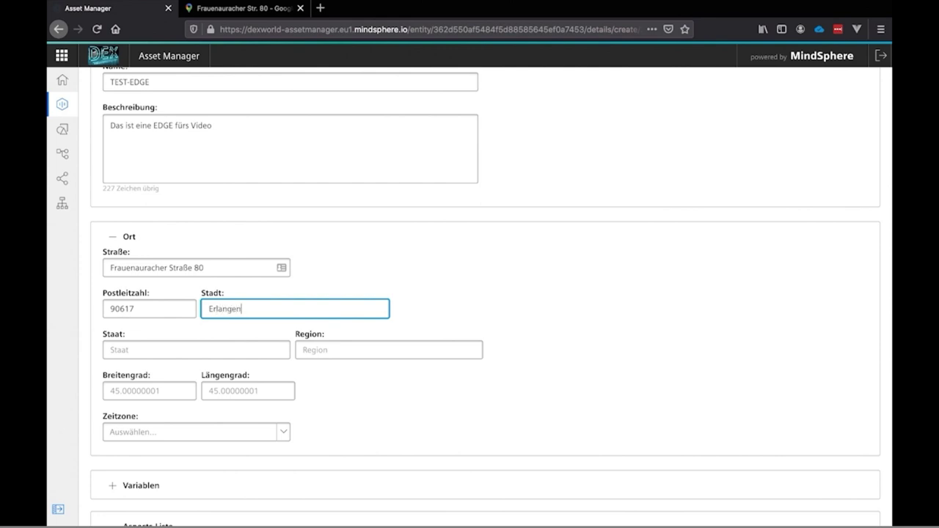
Set the country to Deutschland and the region to Franken
key("Tab")
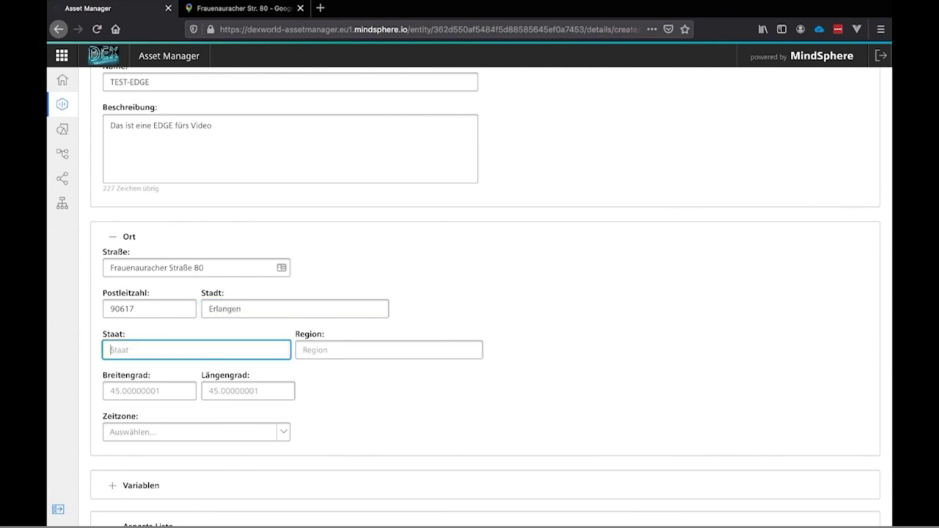
type("Deutschland")
left_click(342, 350)
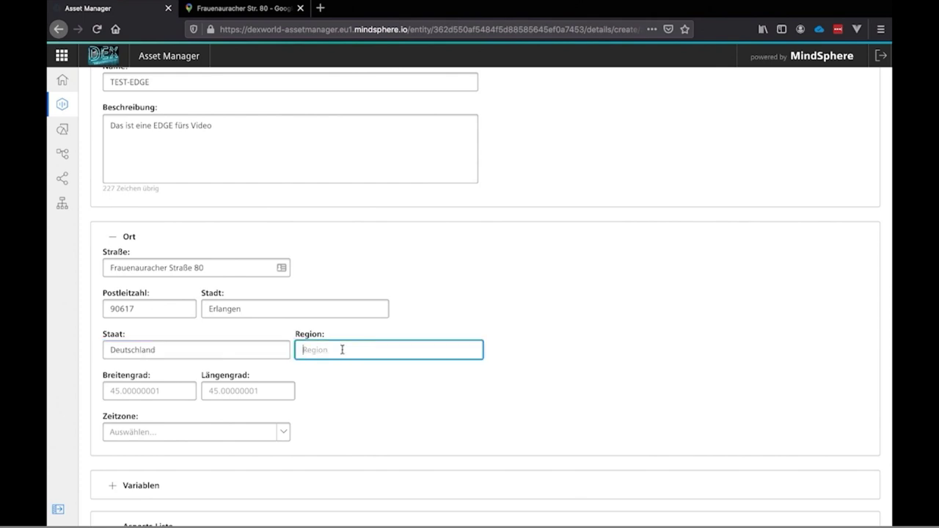
type("Franken")
scroll(355, 396, "down", 1)
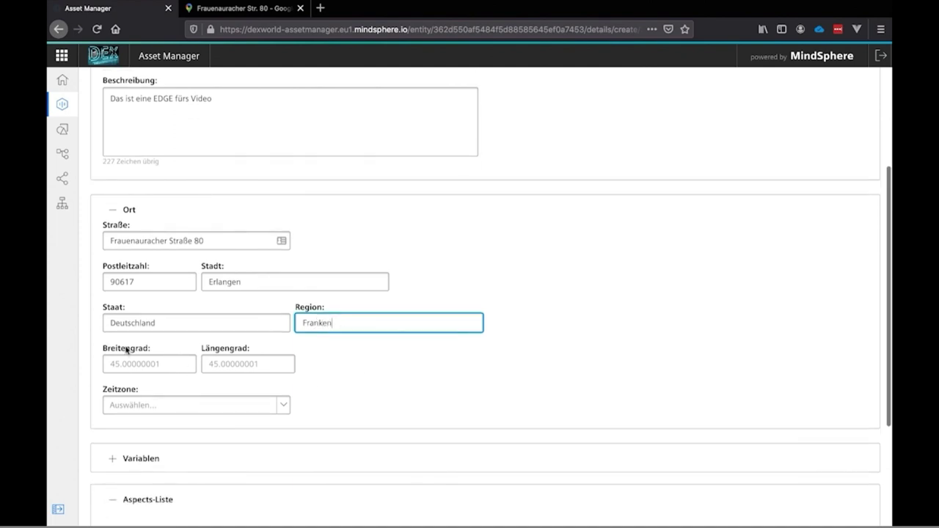
left_click(127, 364)
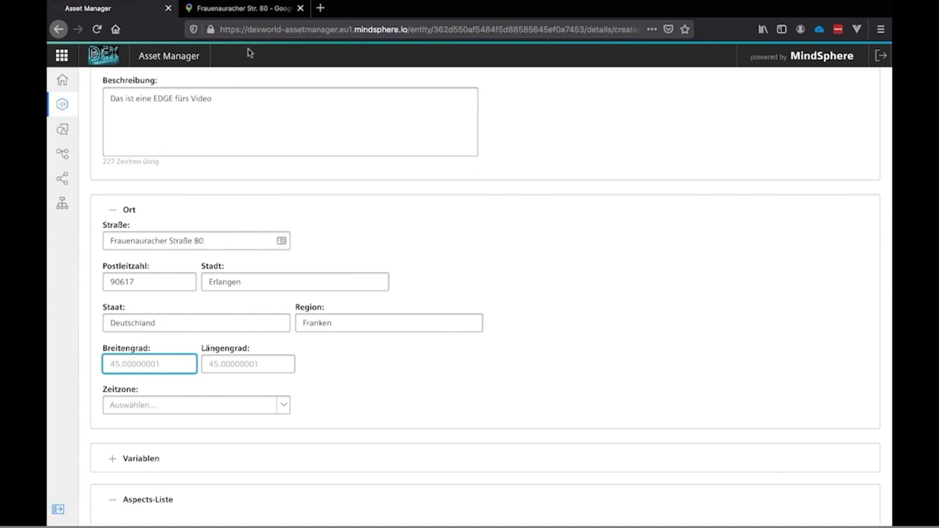
left_click(251, 10)
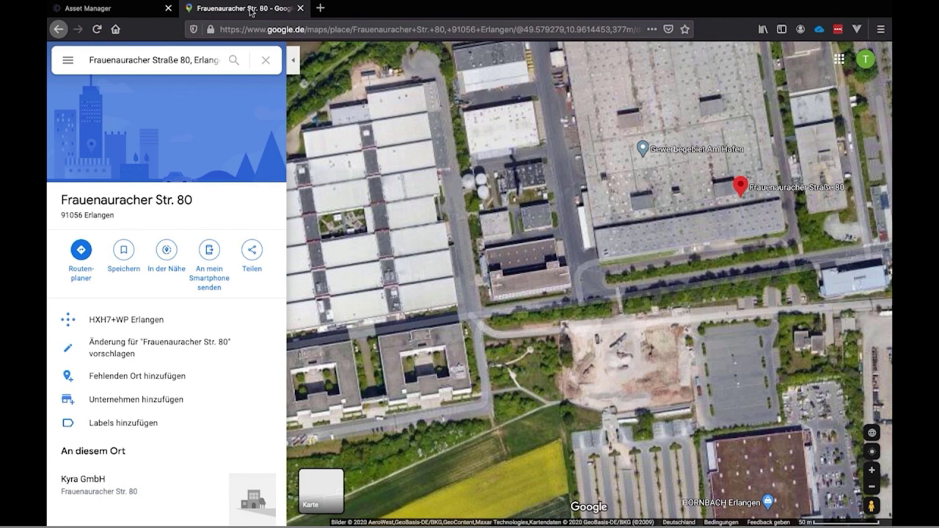
left_click_drag(618, 198, 638, 187)
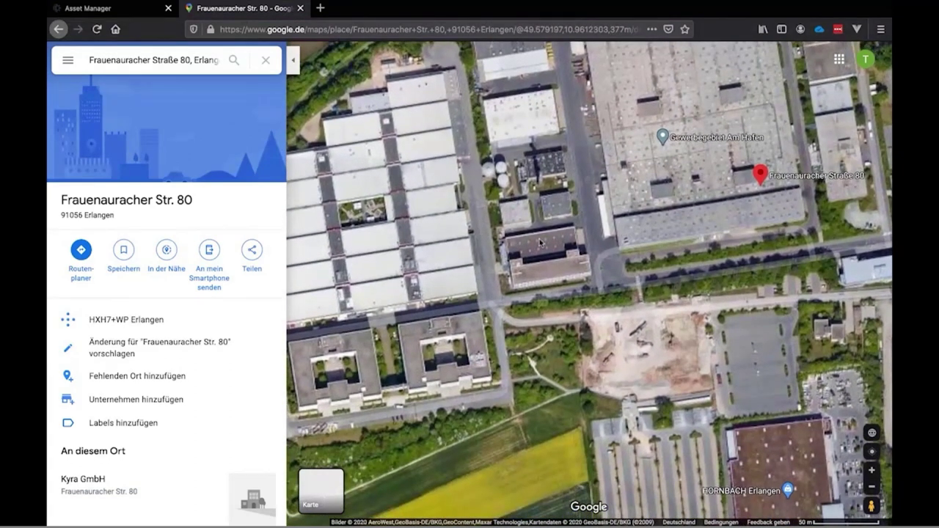
scroll(544, 250, "up", 1)
scroll(541, 242, "up", 1)
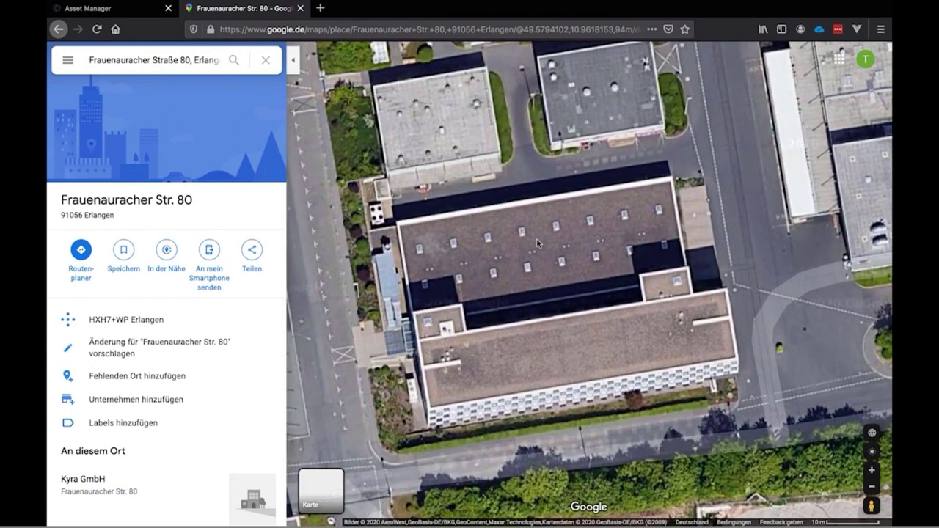
right_click(538, 243)
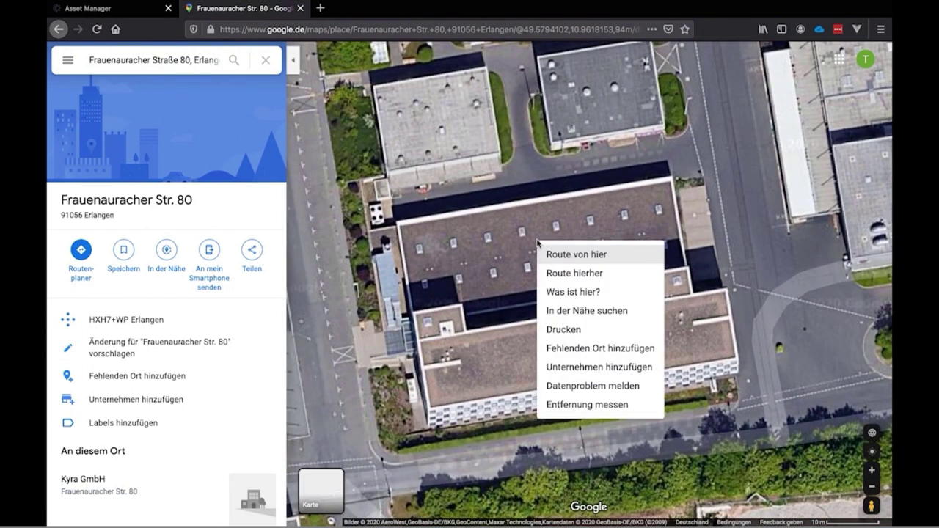
left_click(574, 292)
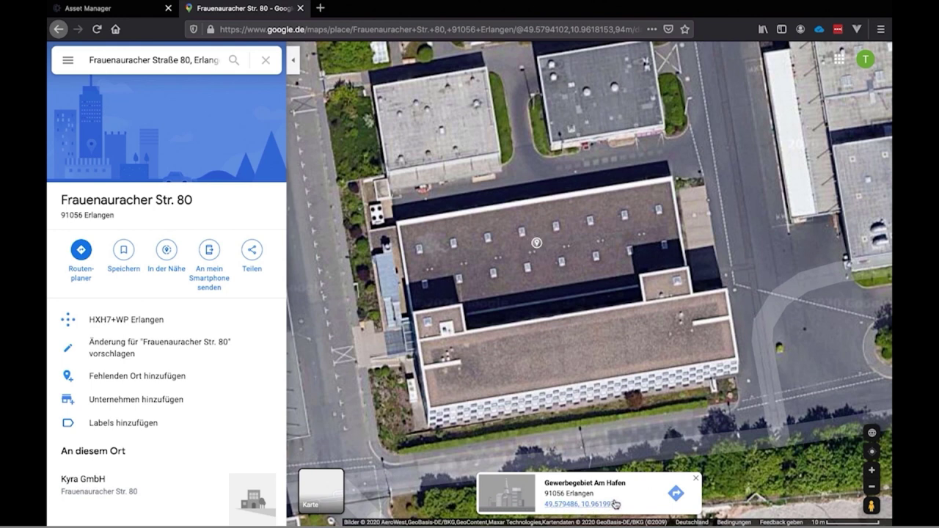
Enter latitude 49.579490 and longitude 10.962028, then filter the time zones by 'ber'
left_click(107, 6)
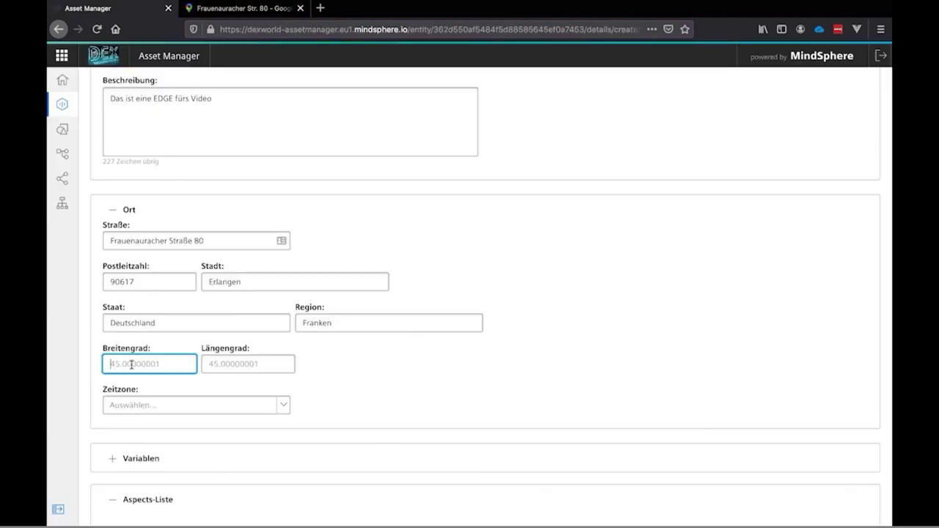
type("49.57")
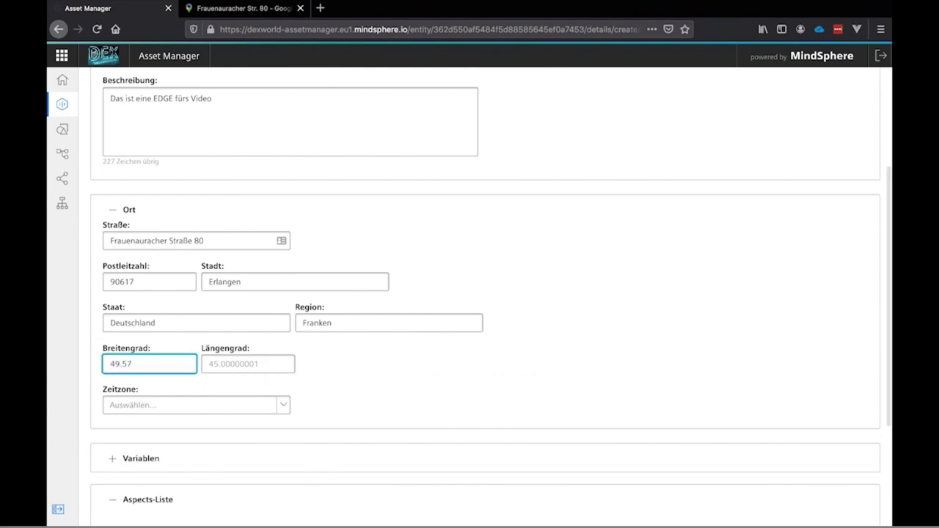
type("94")
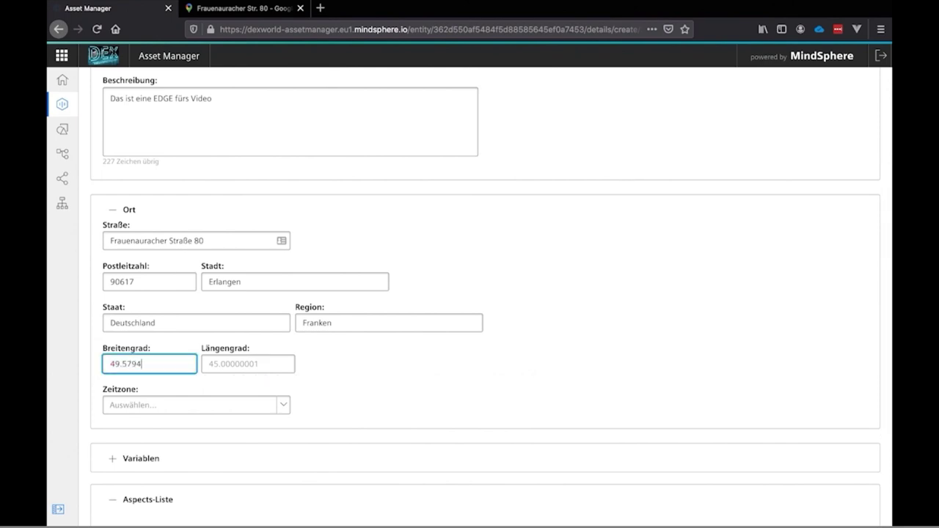
type("90")
left_click(239, 363)
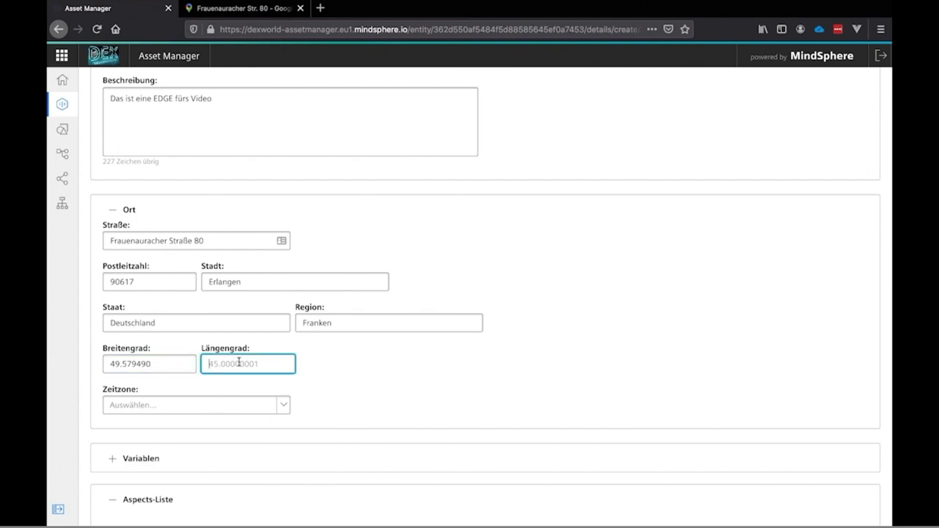
type("10.")
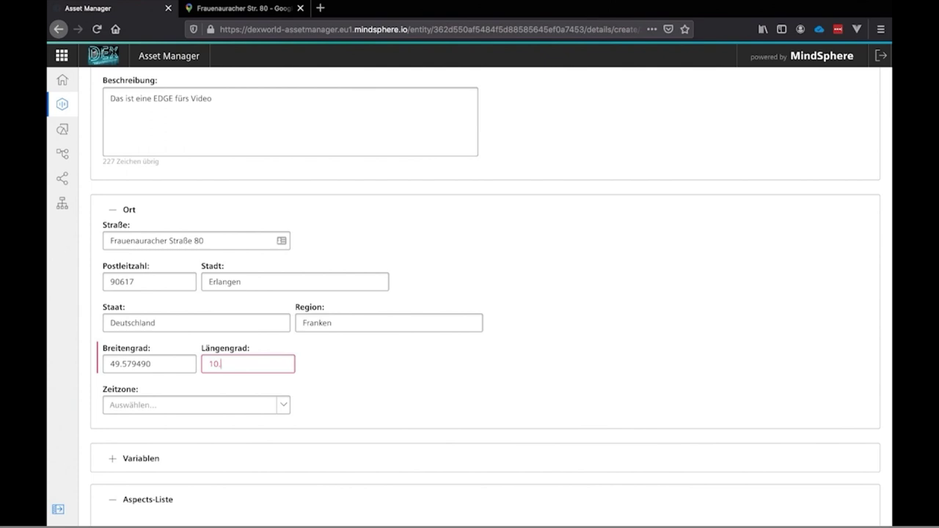
type("96")
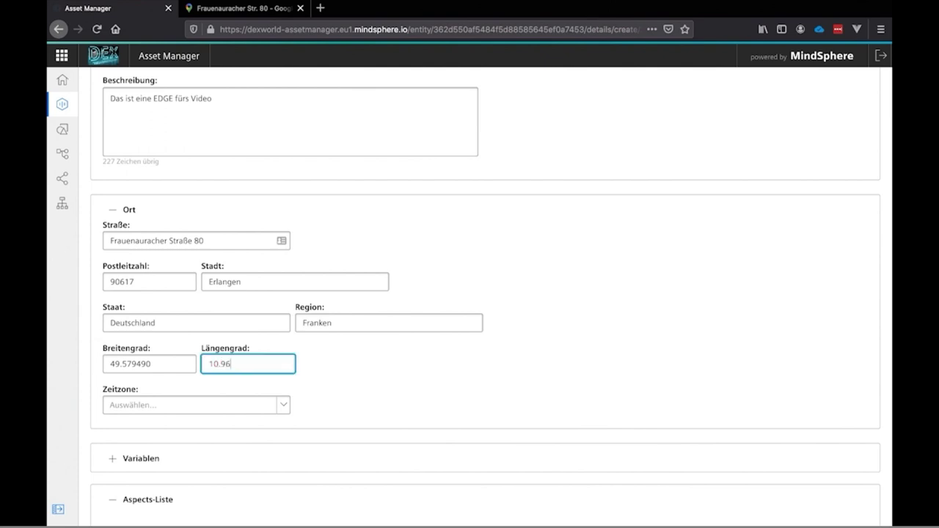
type("2028")
left_click(336, 409)
left_click(214, 411)
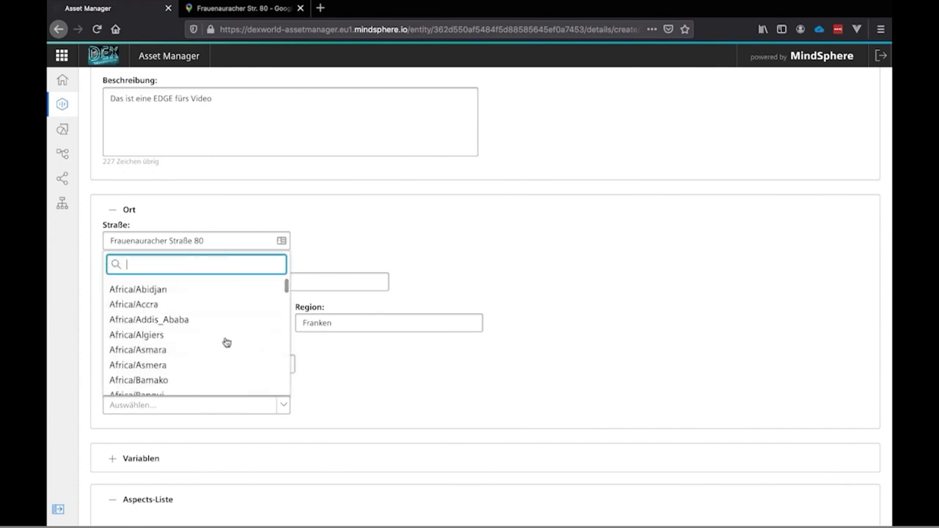
type("ber")
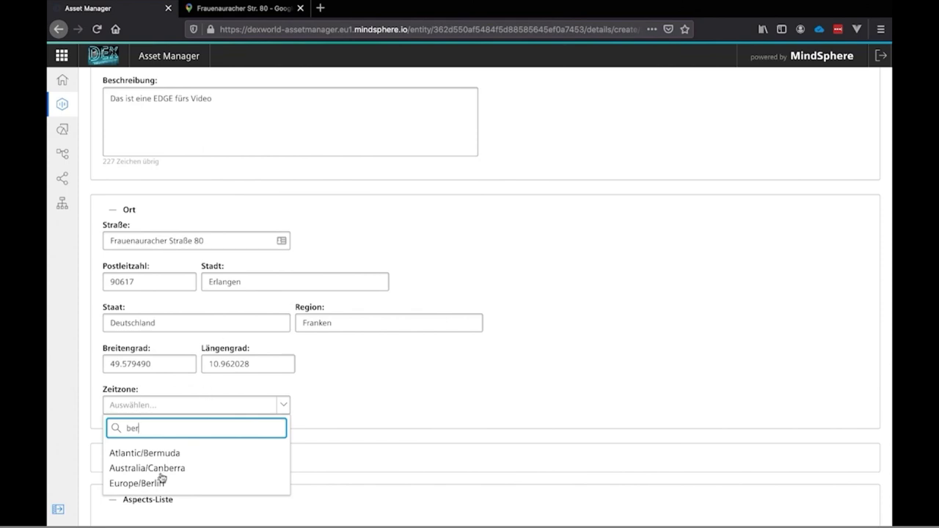
Choose Europe/Berlin as the time zone, check the status aspect, and save TEST-EDGE
left_click(163, 483)
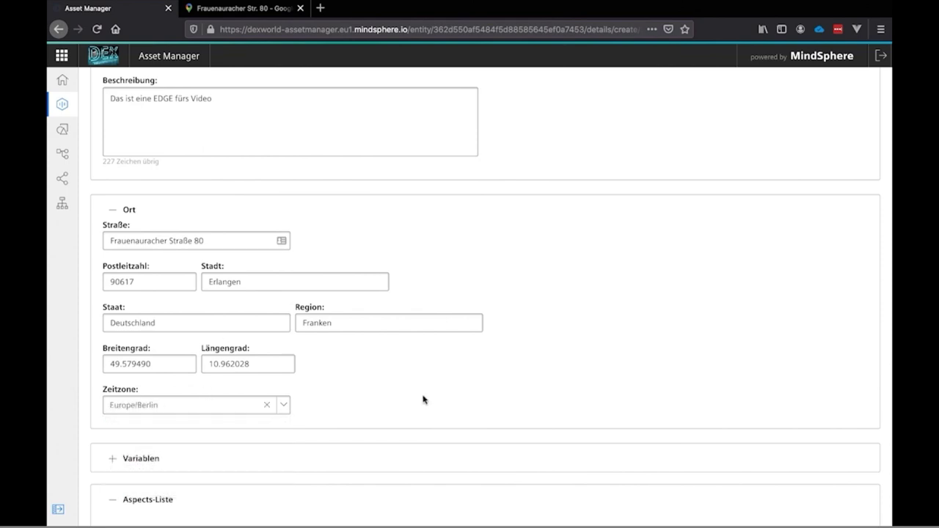
scroll(423, 400, "down", 3)
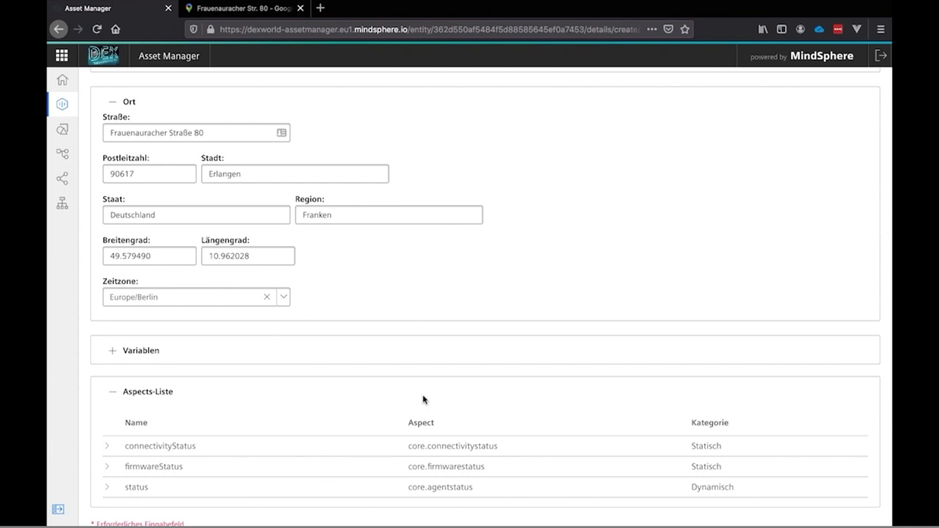
scroll(220, 433, "down", 3)
left_click(220, 433)
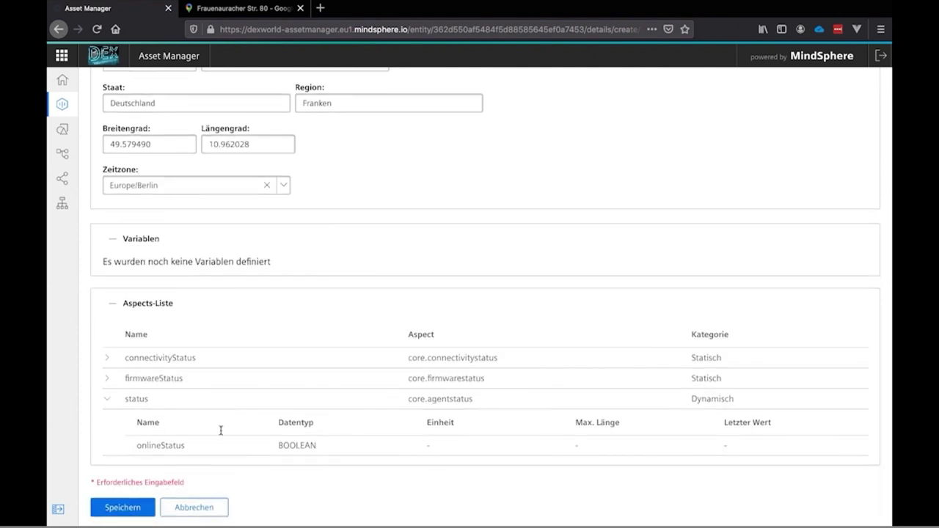
scroll(220, 431, "down", 3)
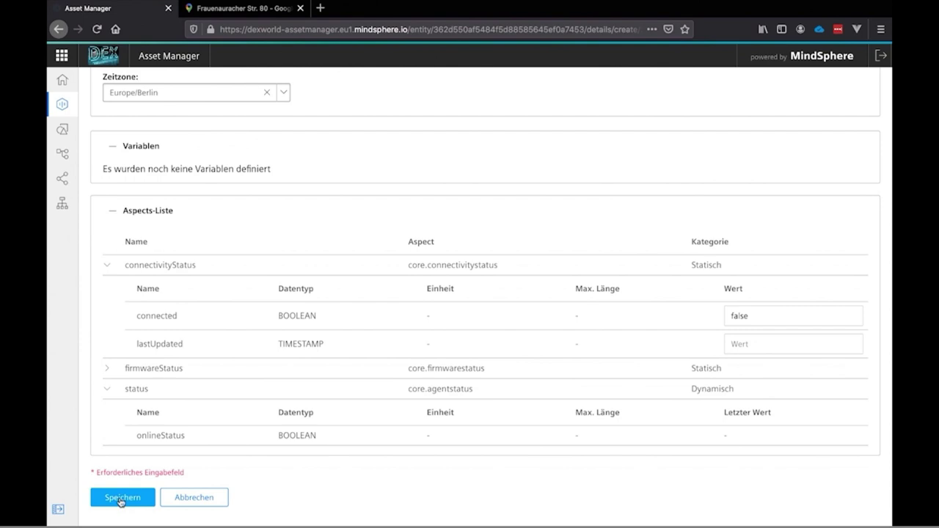
left_click(122, 498)
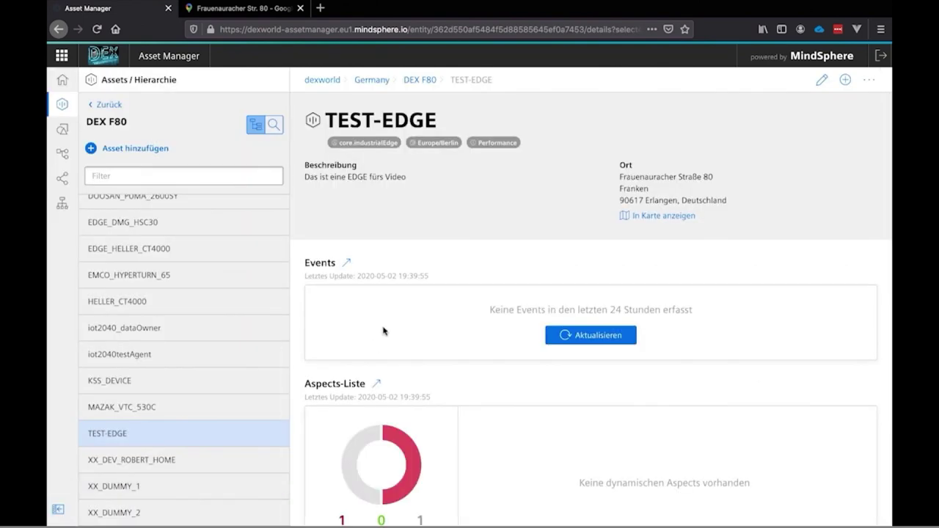
Scroll through TEST-EDGE's detail page down to the Konnektivität section
scroll(431, 331, "down", 1)
scroll(431, 331, "up", 1)
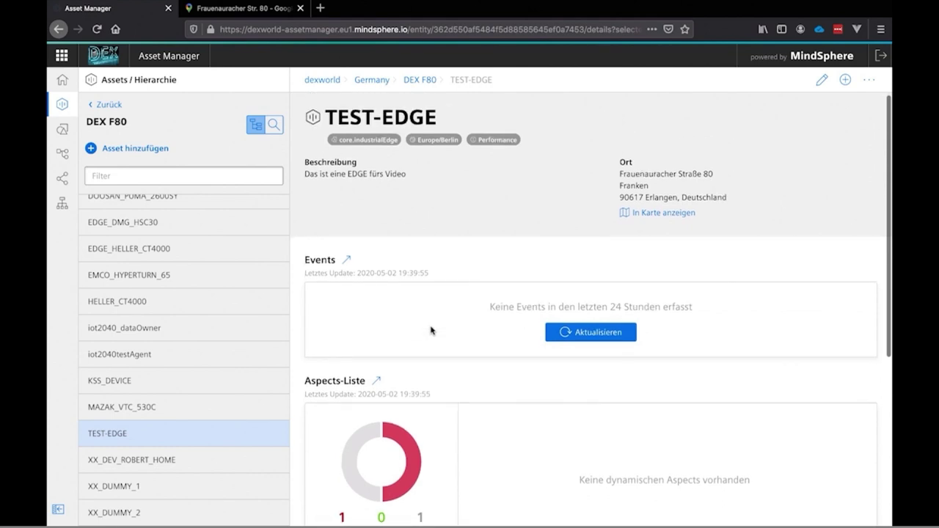
scroll(430, 330, "down", 3)
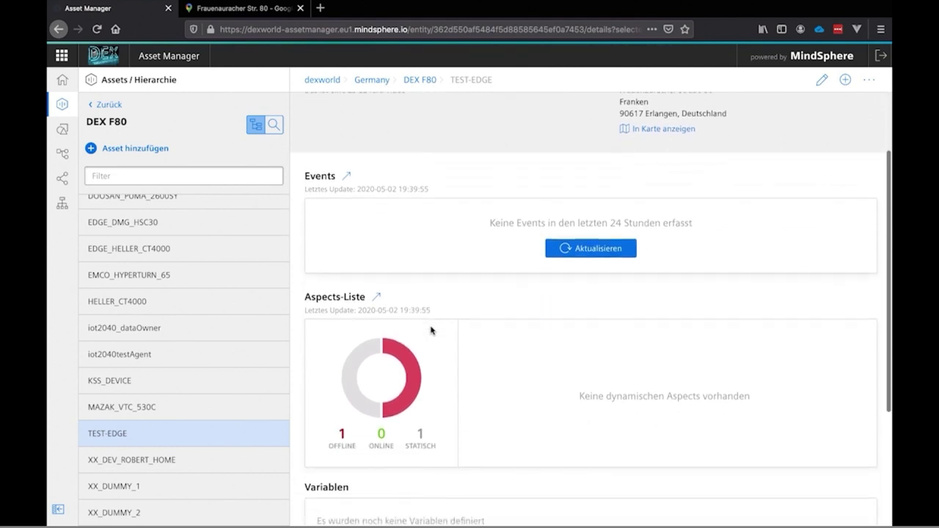
scroll(431, 330, "down", 2)
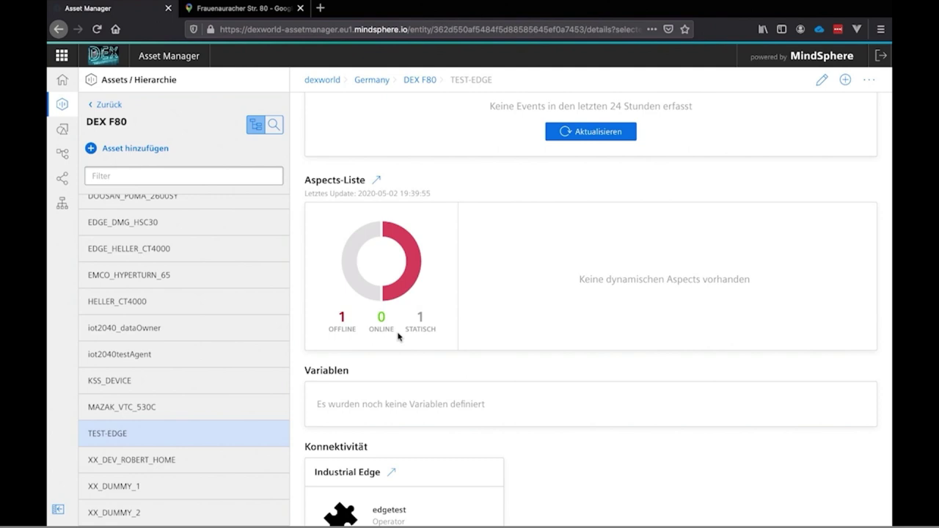
scroll(398, 337, "down", 2)
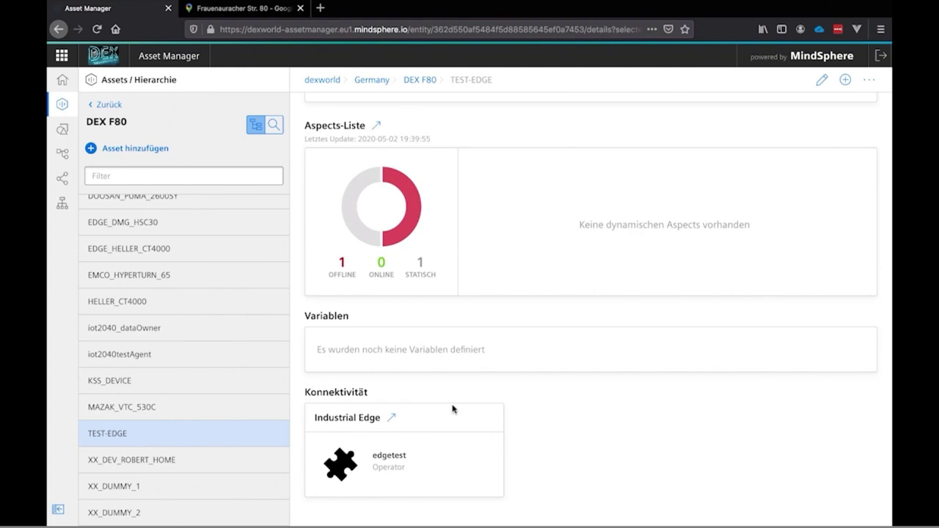
left_click(391, 420)
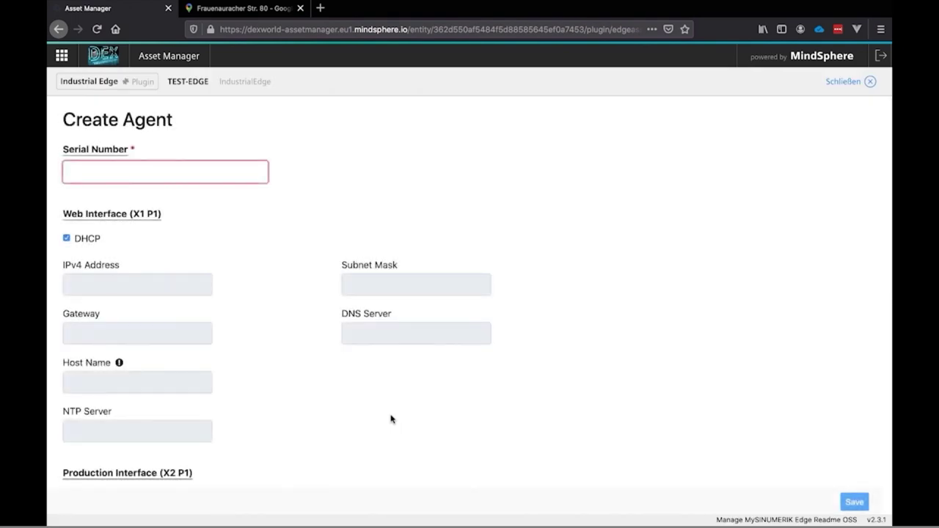
left_click(153, 172)
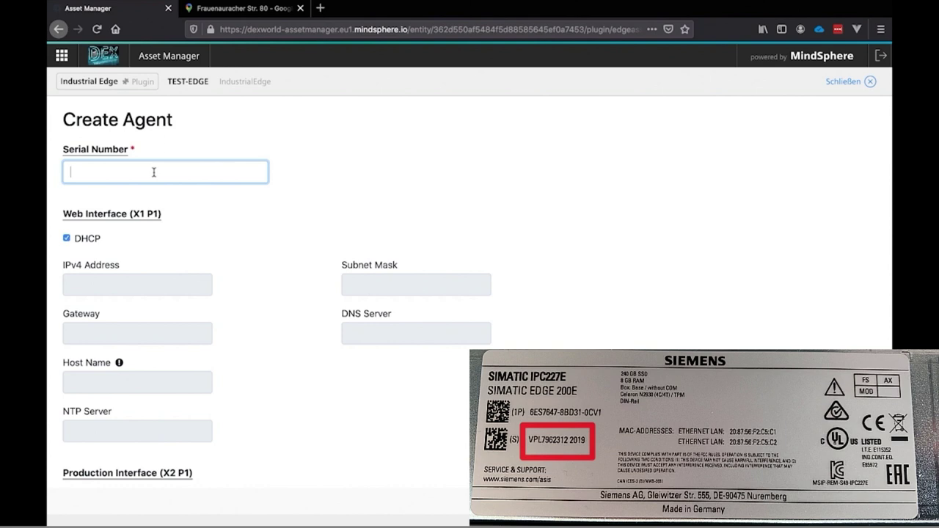
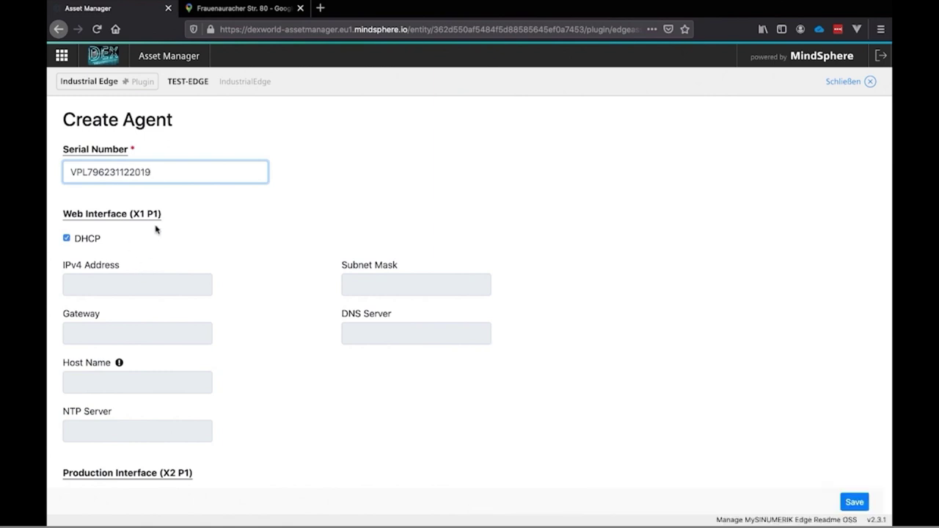
Scroll through the Web Interface, Production Interface and Communication Settings sections to review their defaults
scroll(157, 220, "down", 2)
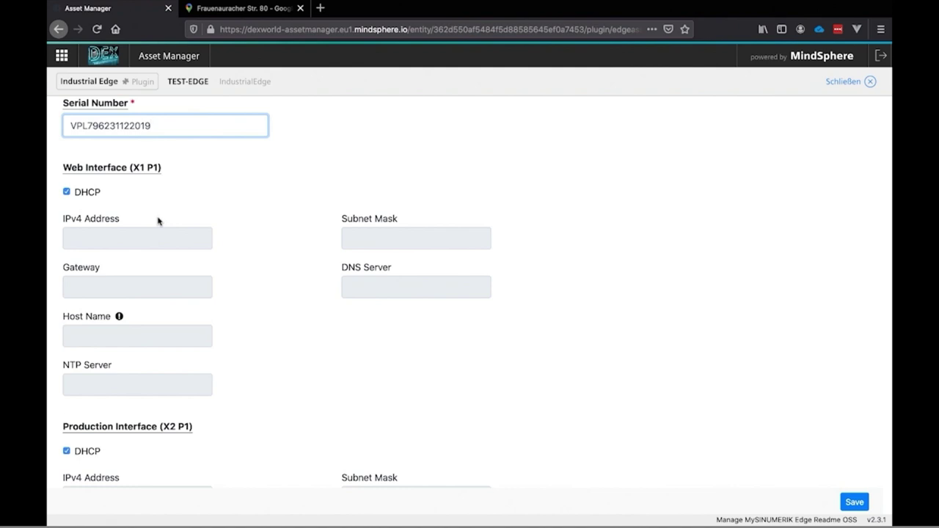
scroll(158, 221, "down", 5)
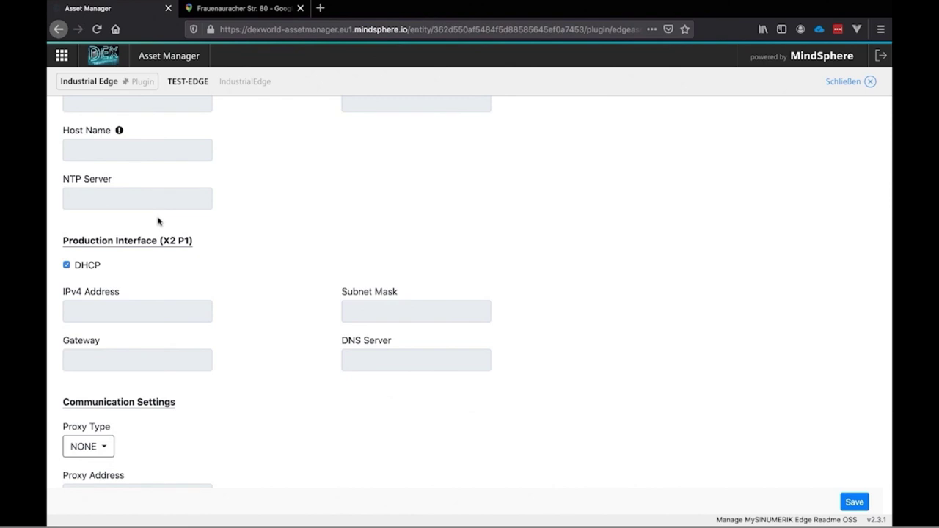
scroll(158, 221, "up", 5)
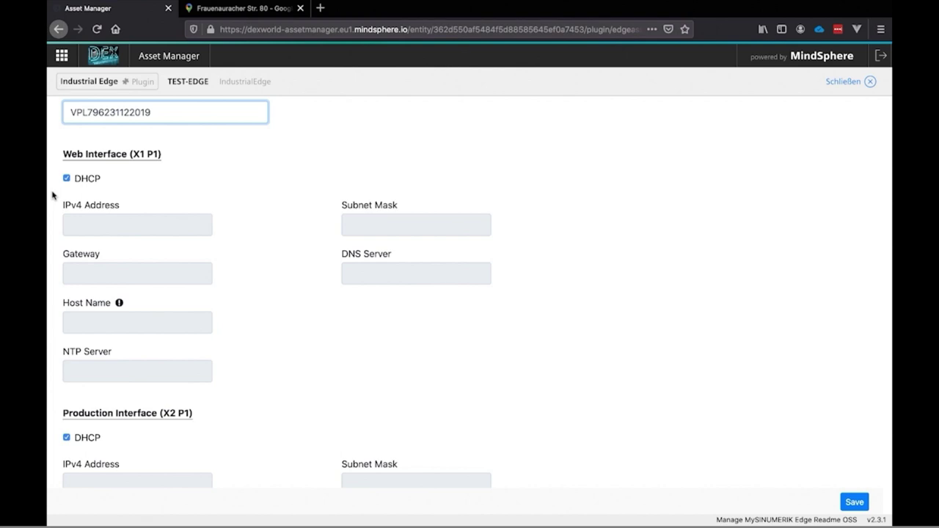
scroll(52, 194, "down", 2)
scroll(52, 194, "up", 1)
scroll(52, 194, "down", 1)
scroll(52, 194, "up", 1)
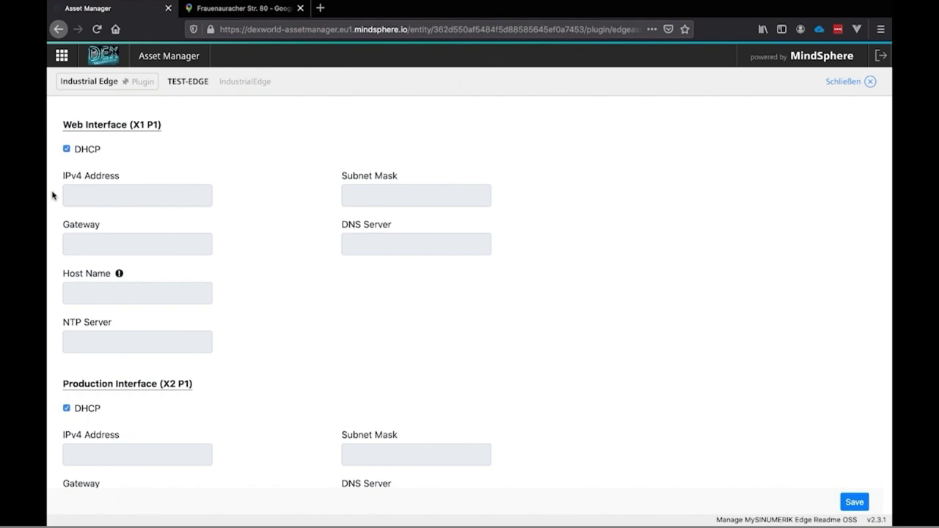
Turn off DHCP on Web Interface (X1 P1) and give it static IPv4 192.168.50.57, subnet 255.255.254.0
left_click(66, 149)
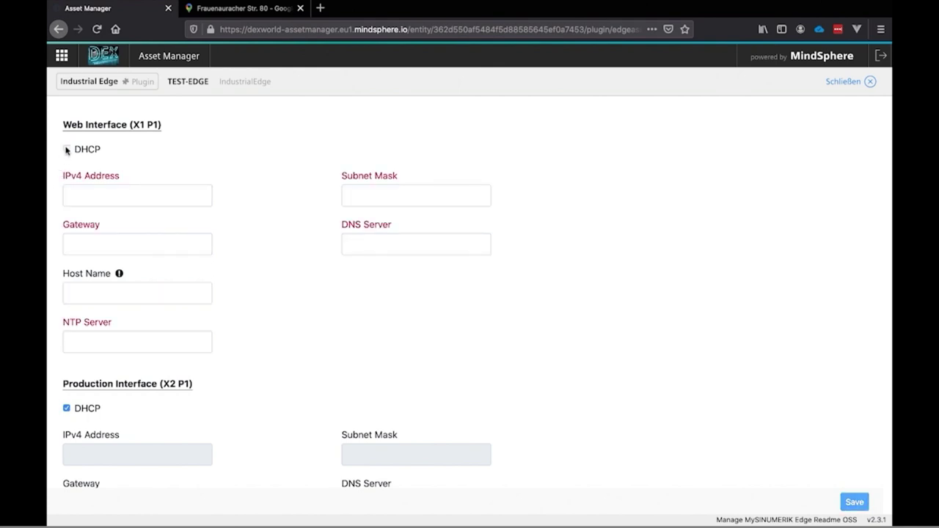
left_click(101, 196)
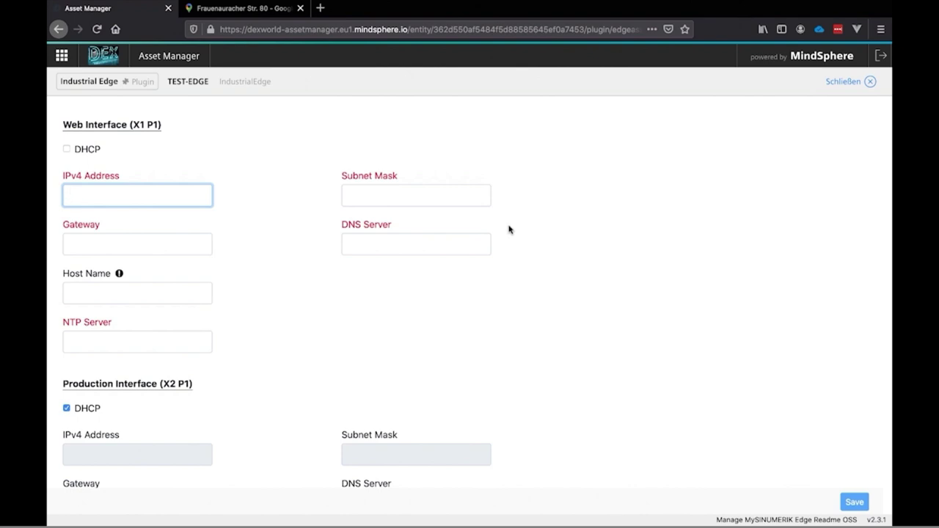
type("192")
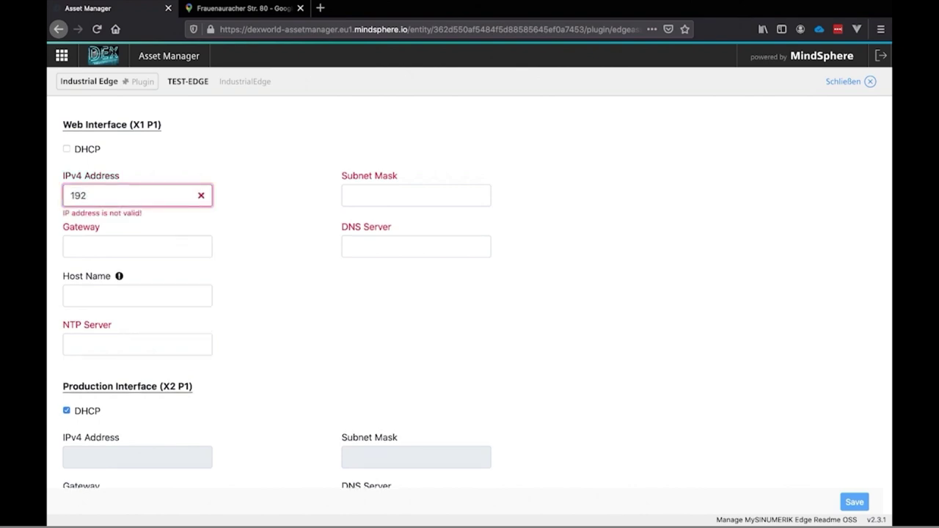
type(".168.50.57")
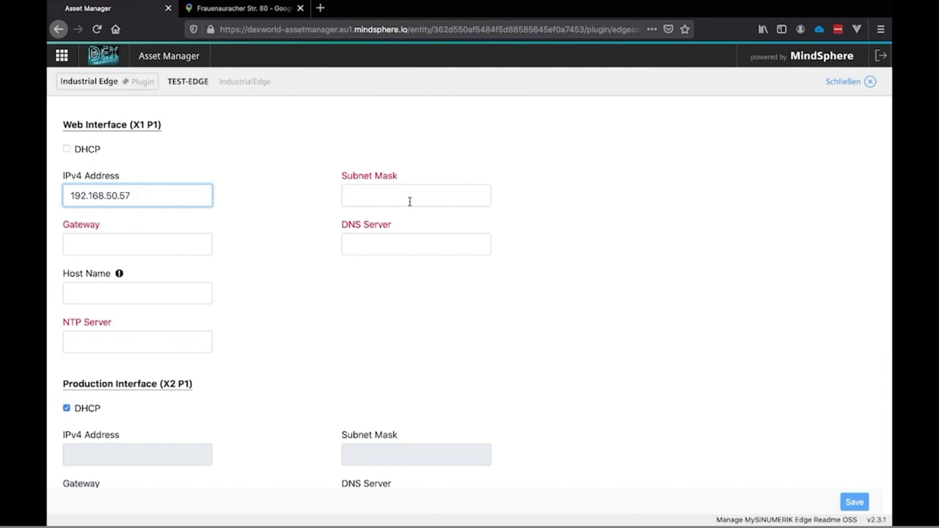
left_click(398, 194)
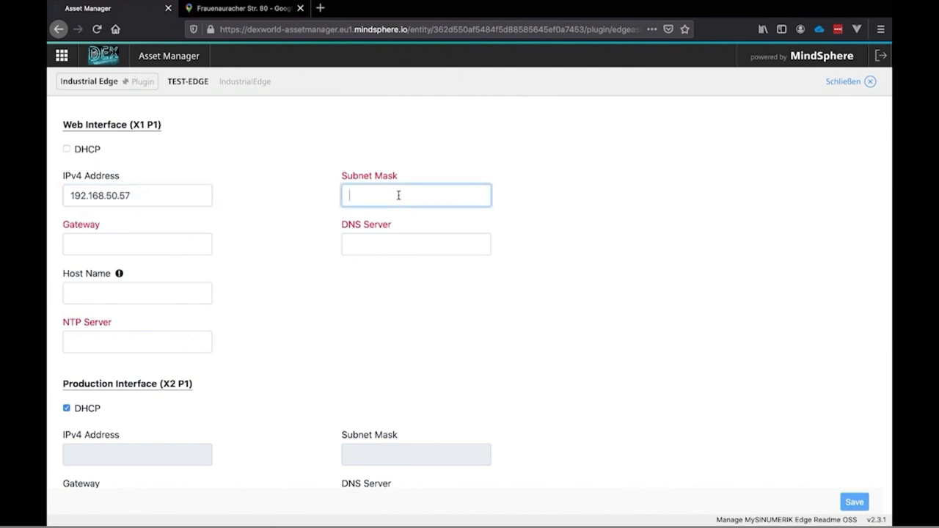
type("255.")
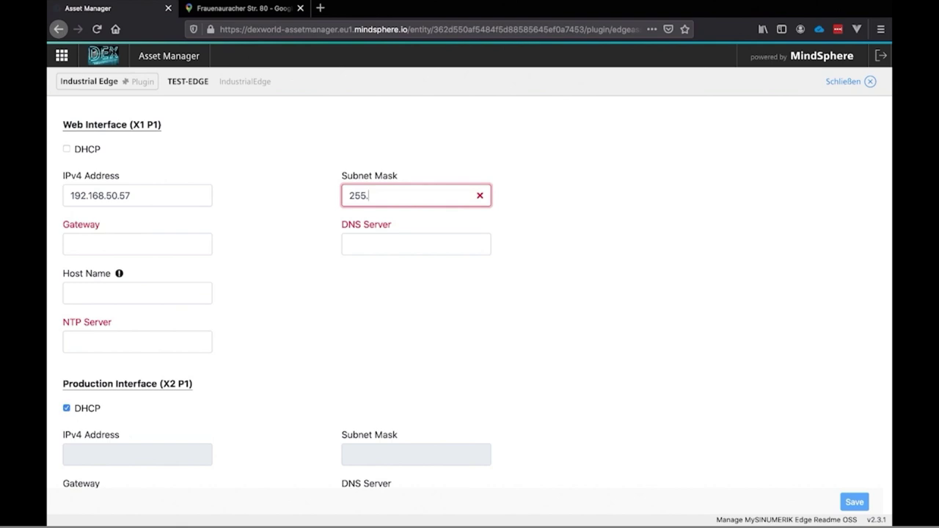
type("255.254.0")
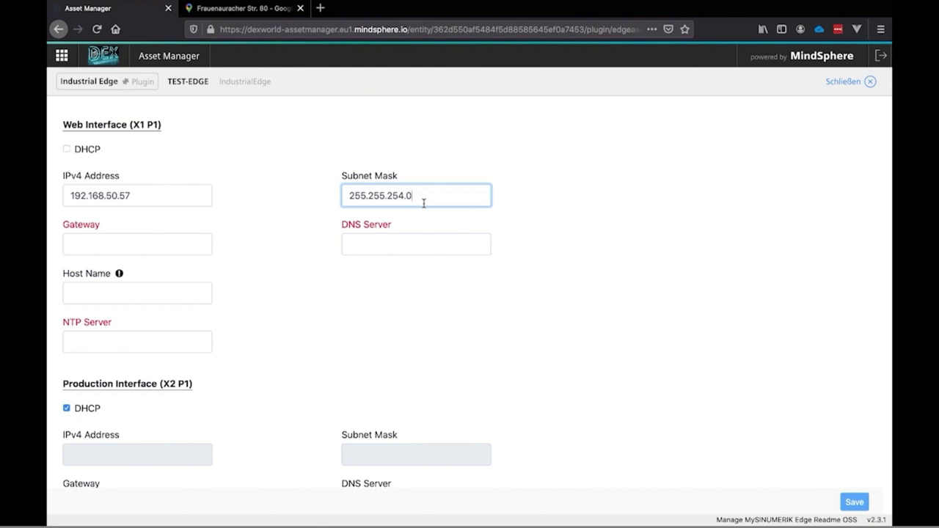
Enter 192.168.50.1 as the Web Interface gateway, DNS server and NTP server, leaving Host Name blank
left_click(133, 245)
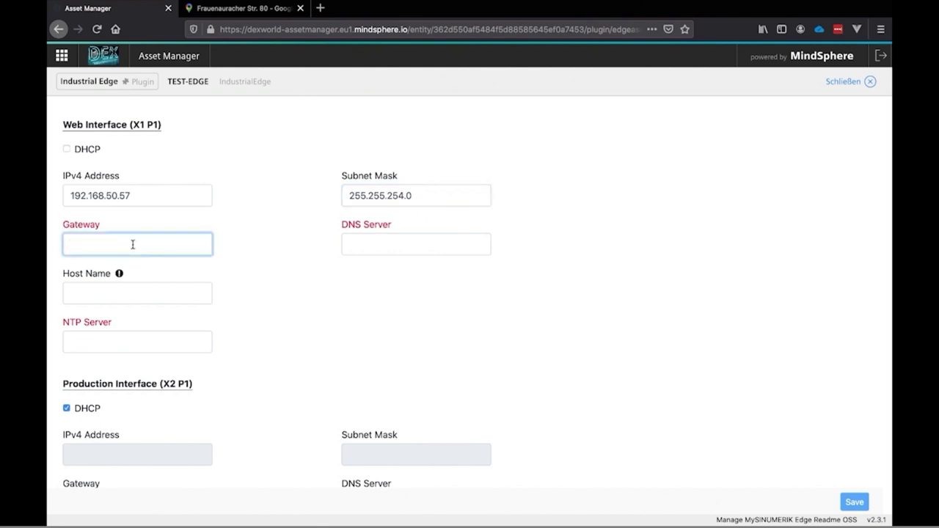
type("192.168.50.1")
left_click(381, 243)
type("192.168.50.1")
left_click(146, 291)
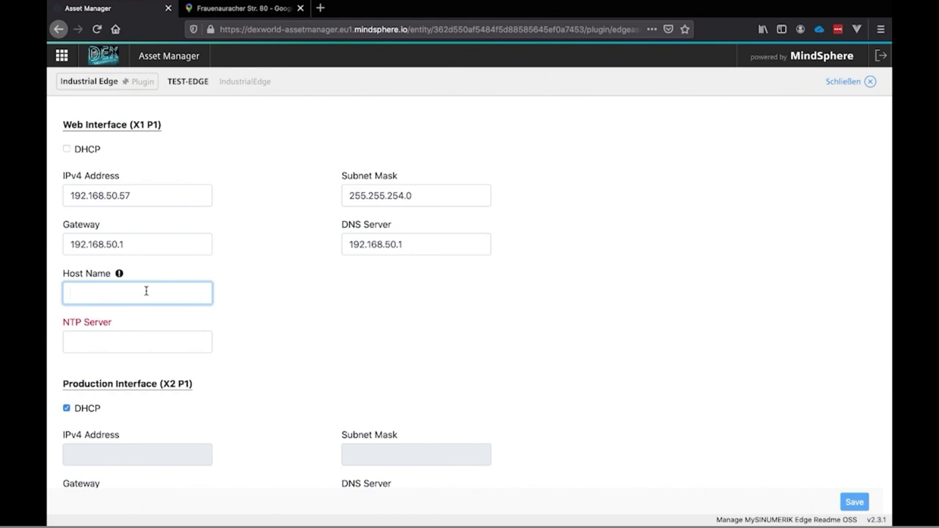
mouse_move(119, 273)
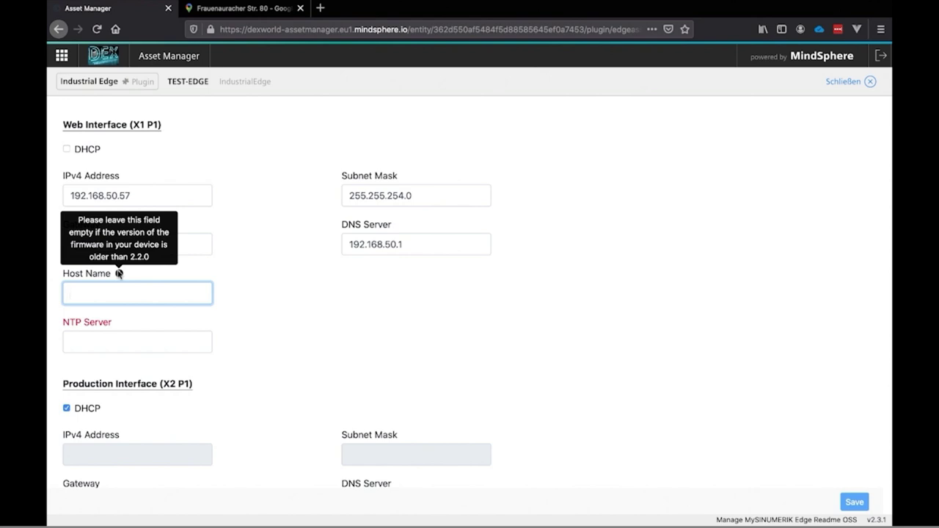
left_click(107, 332)
type("192.168")
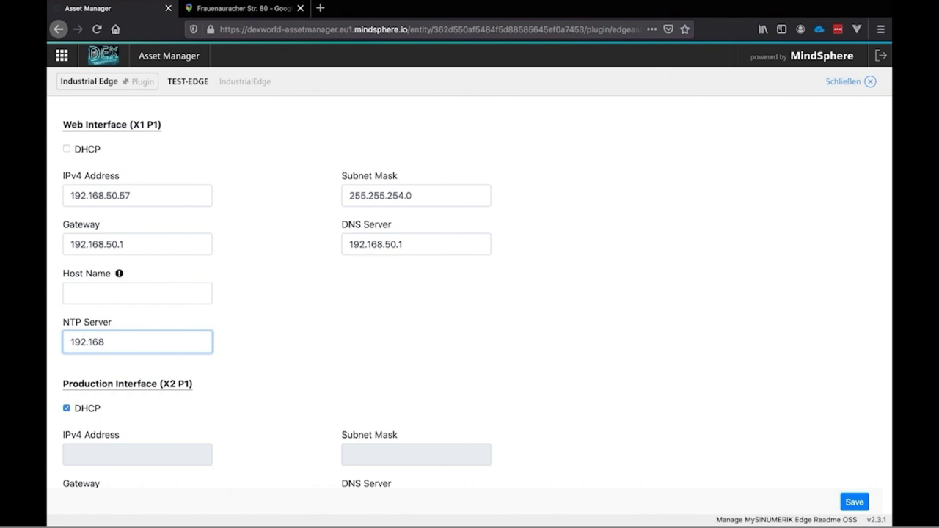
type(".")
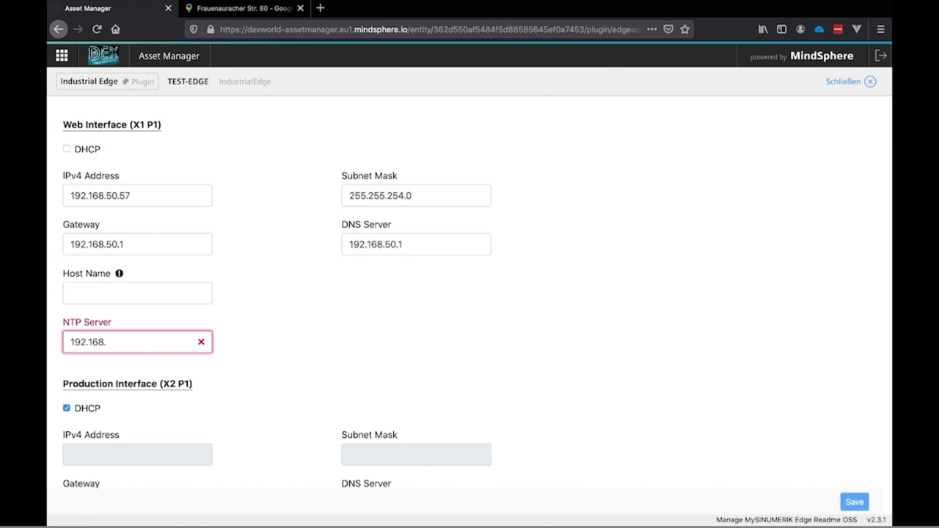
type("50.1")
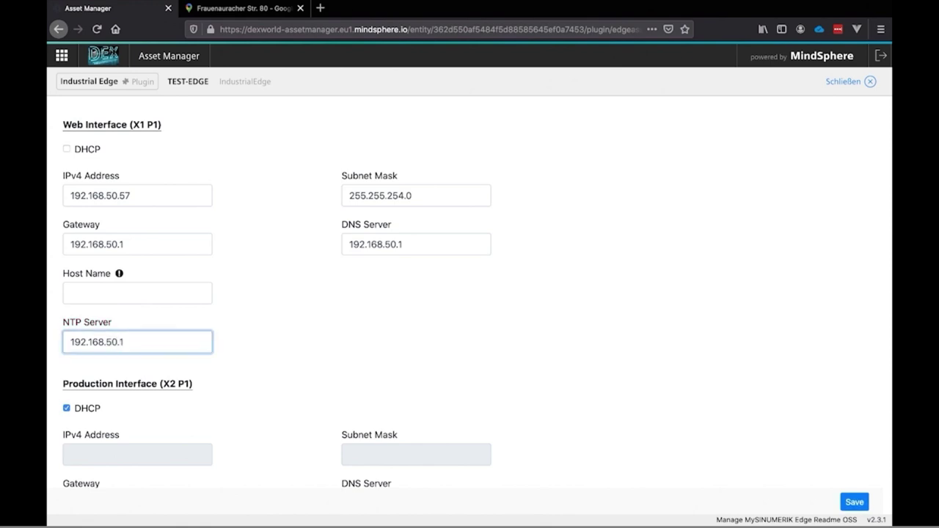
scroll(244, 381, "down", 3)
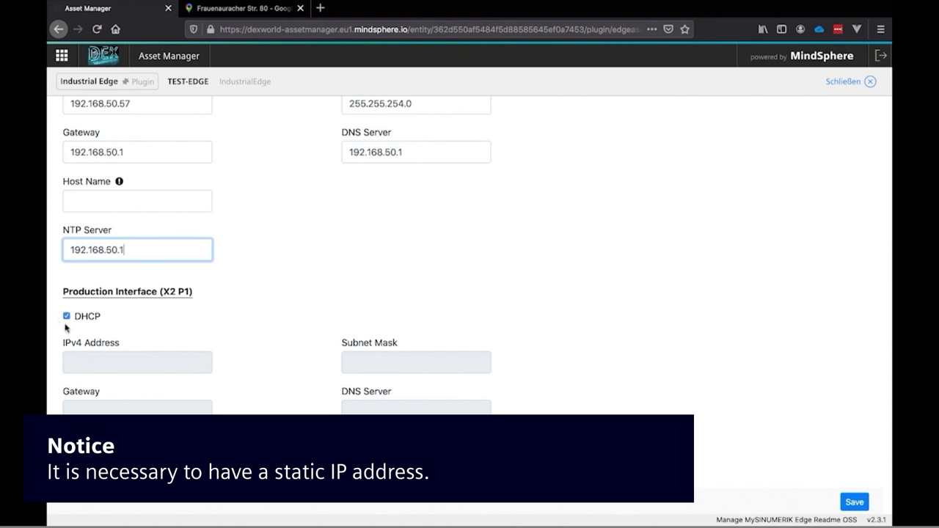
Disable DHCP on Production Interface (X2 P1) and set IPv4 192.168.214.249 with subnet mask 255.255.255.0
left_click(67, 316)
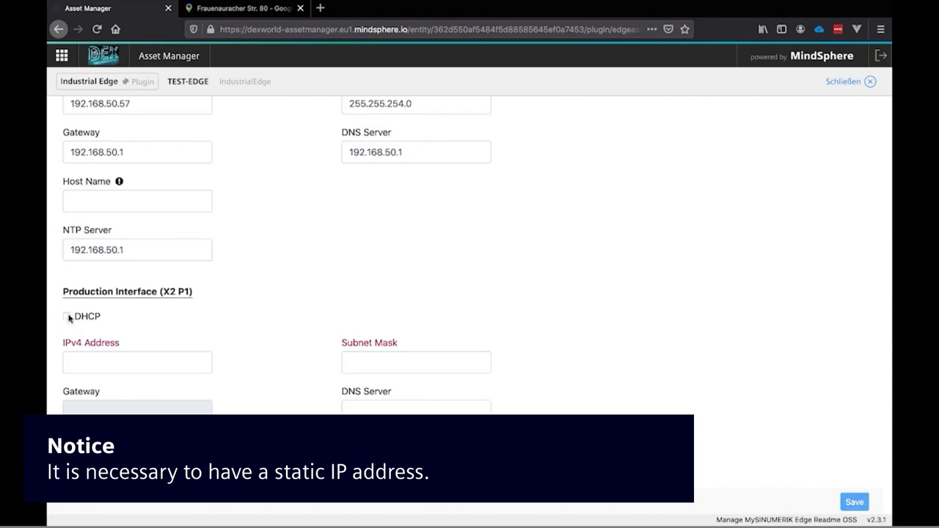
left_click(117, 363)
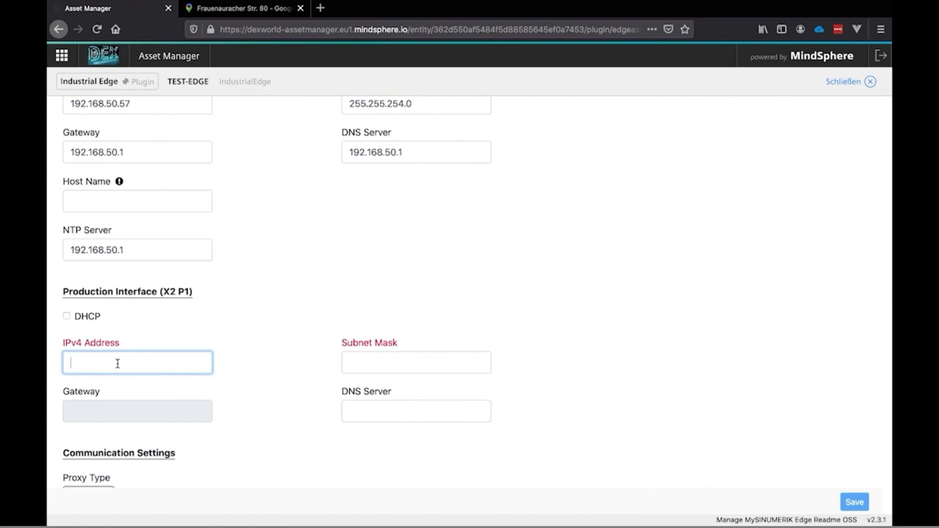
type("192.1")
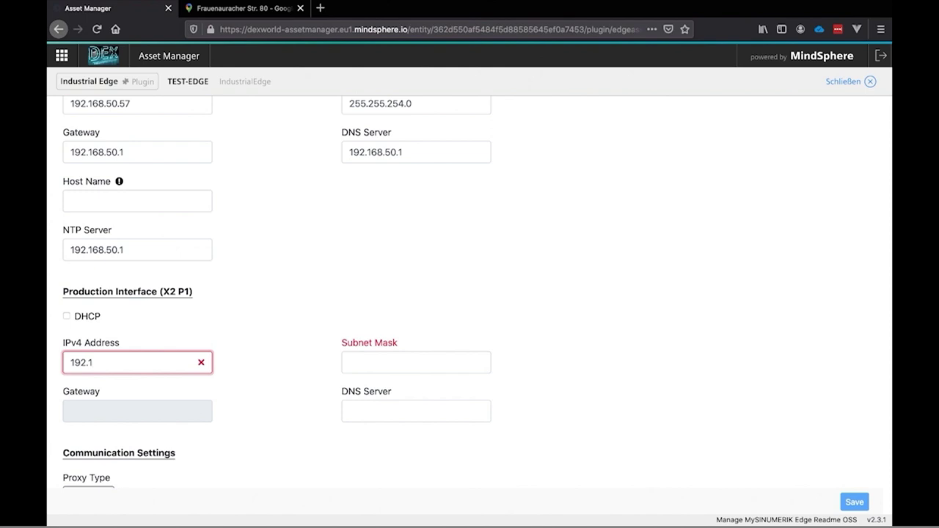
type("68.214.249")
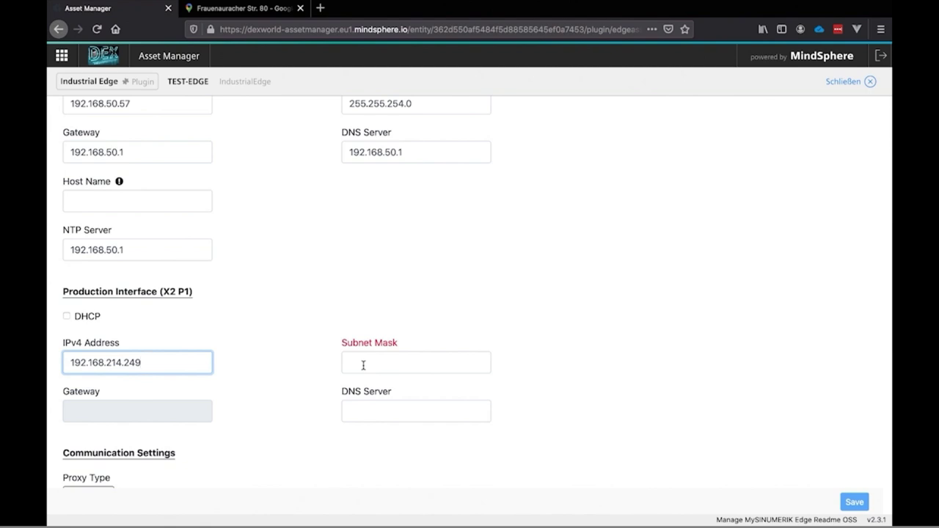
left_click(363, 366)
type("255.2")
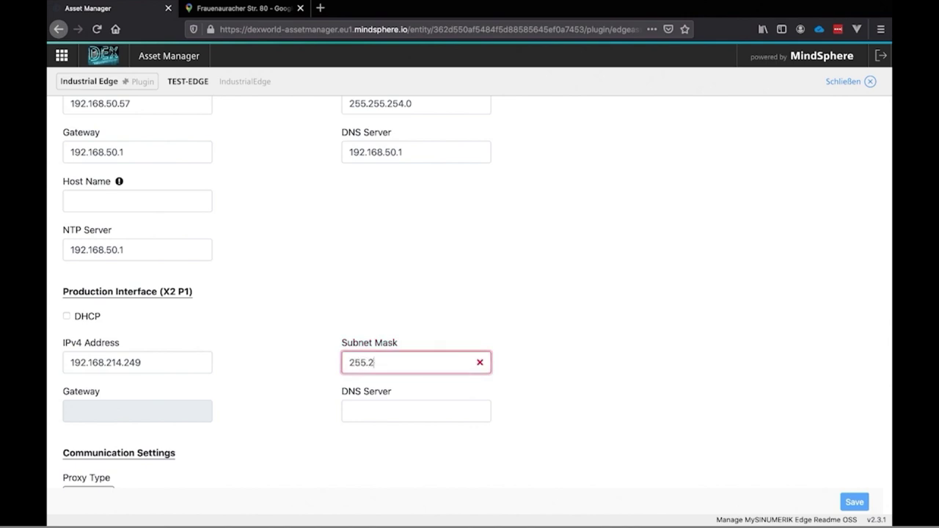
type("55.255.0")
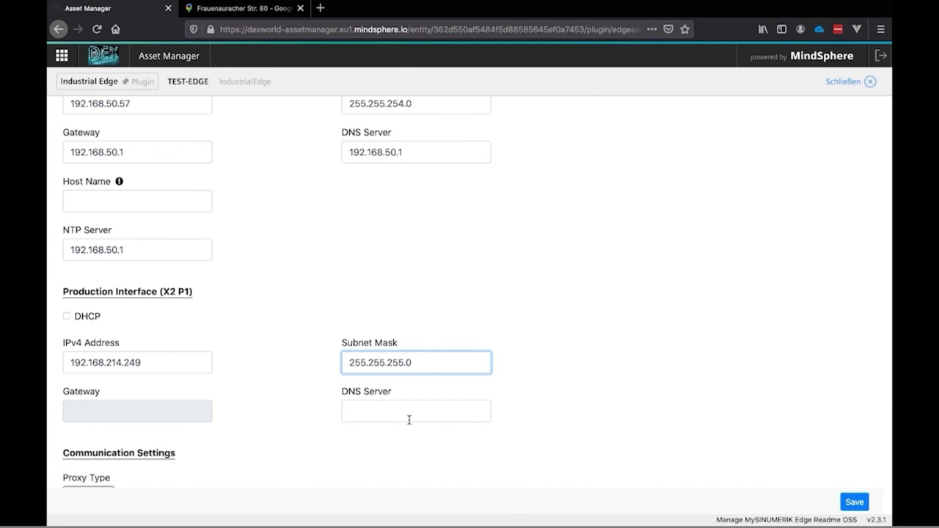
Leave Proxy Type at NONE below Communication Settings and save the device configuration
scroll(485, 314, "down", 2)
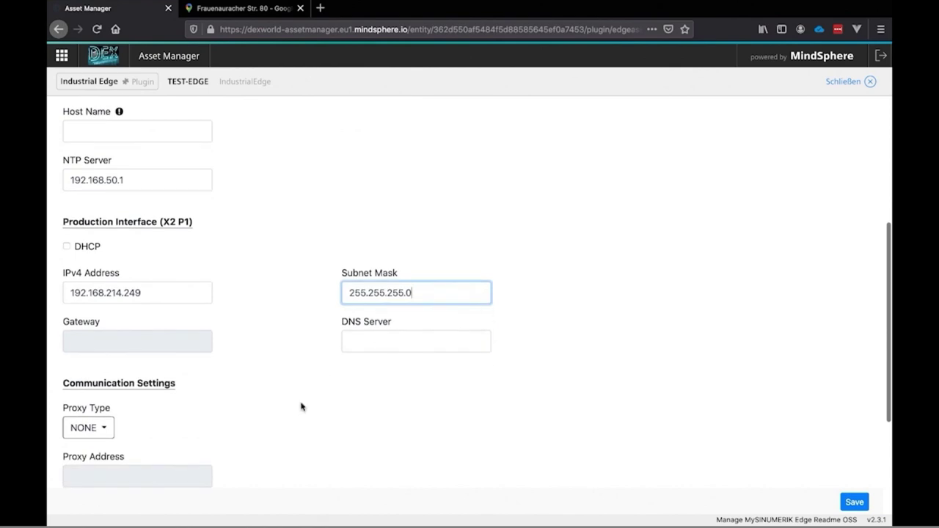
scroll(301, 406, "down", 5)
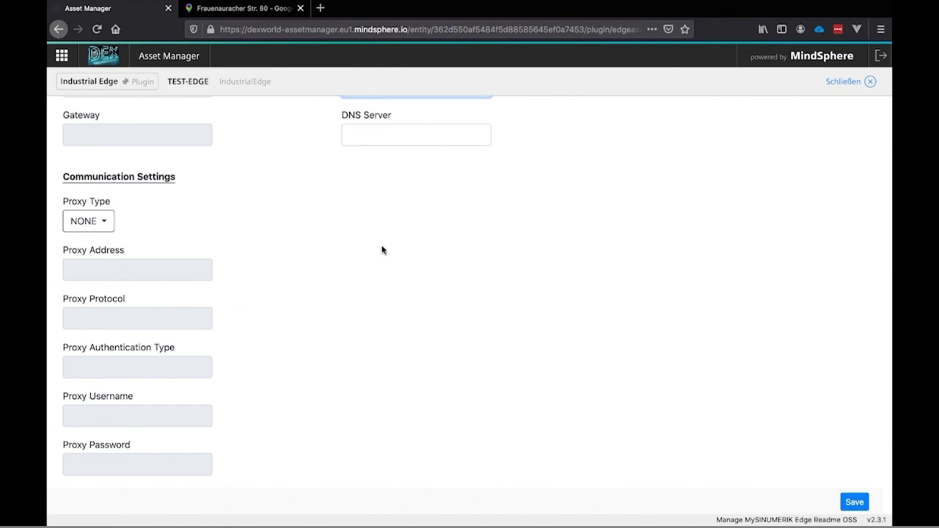
scroll(528, 257, "down", 2)
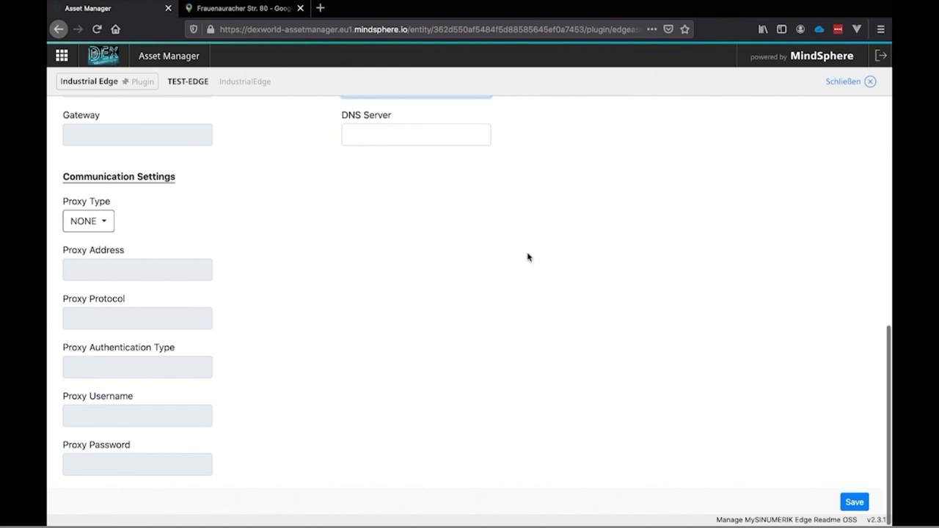
left_click(855, 504)
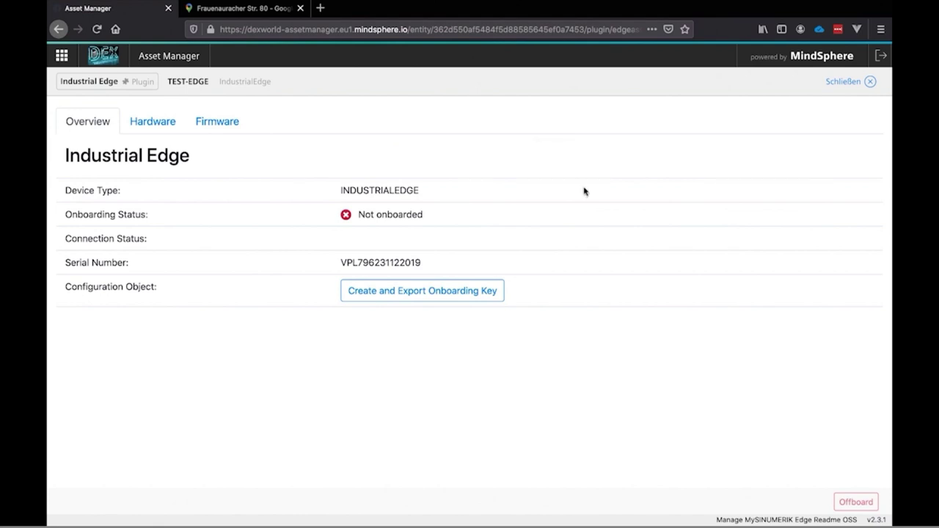
left_click(163, 124)
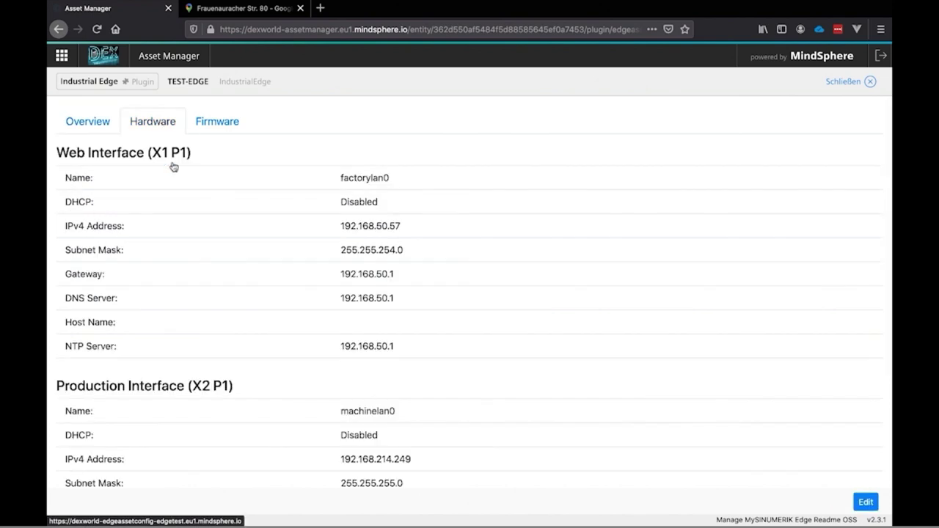
scroll(193, 245, "down", 1)
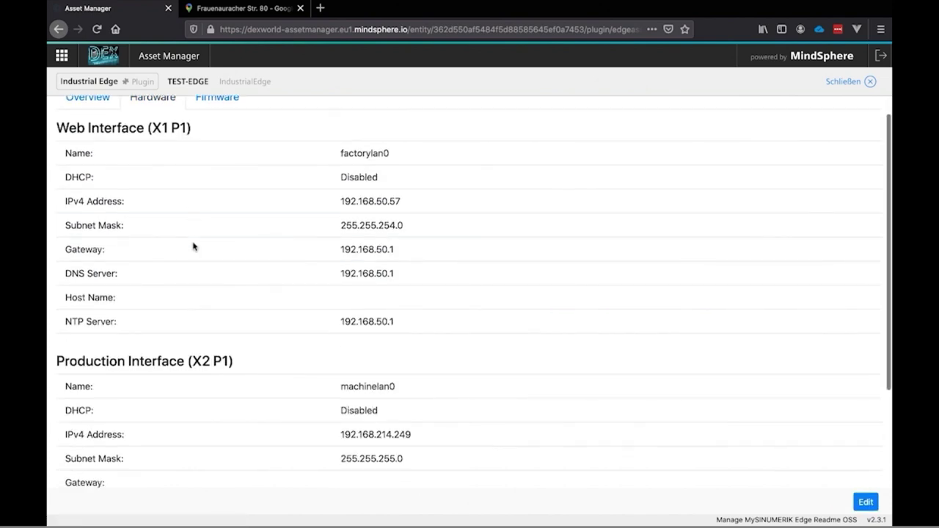
scroll(193, 245, "down", 1)
scroll(193, 245, "up", 2)
left_click(218, 124)
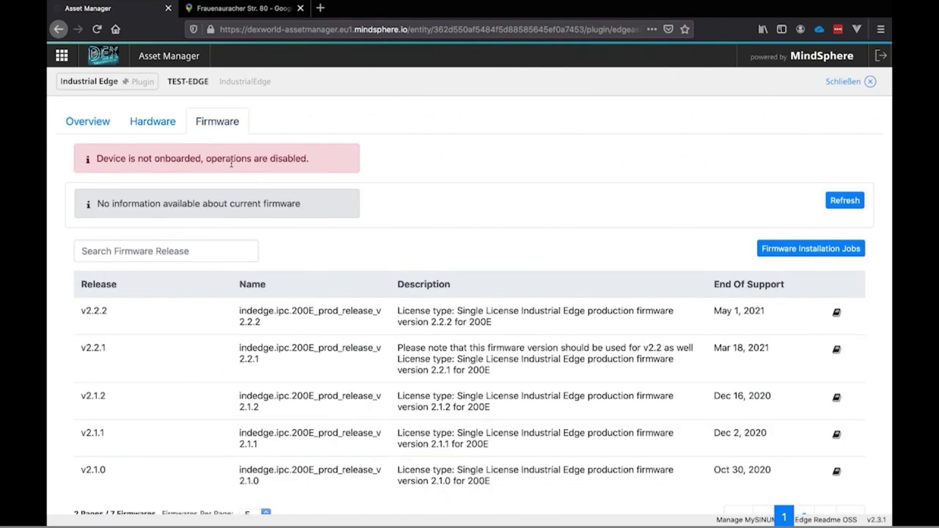
From the device overview, create and export the onboarding key and confirm the subscription terms
left_click(78, 122)
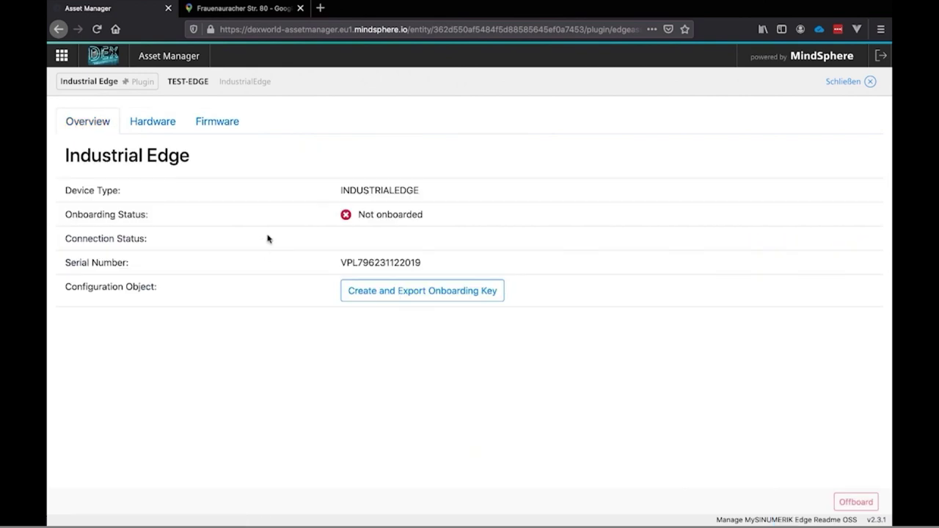
left_click(373, 299)
left_click(451, 296)
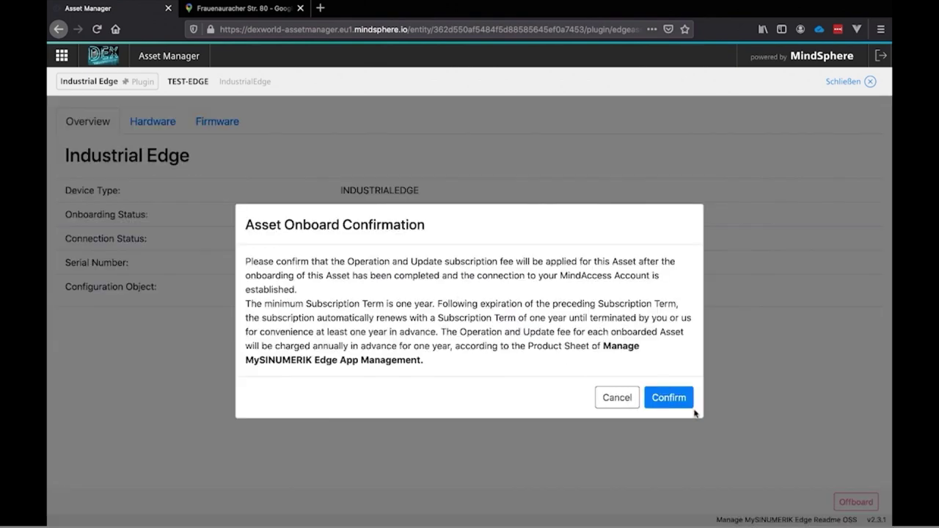
left_click(668, 399)
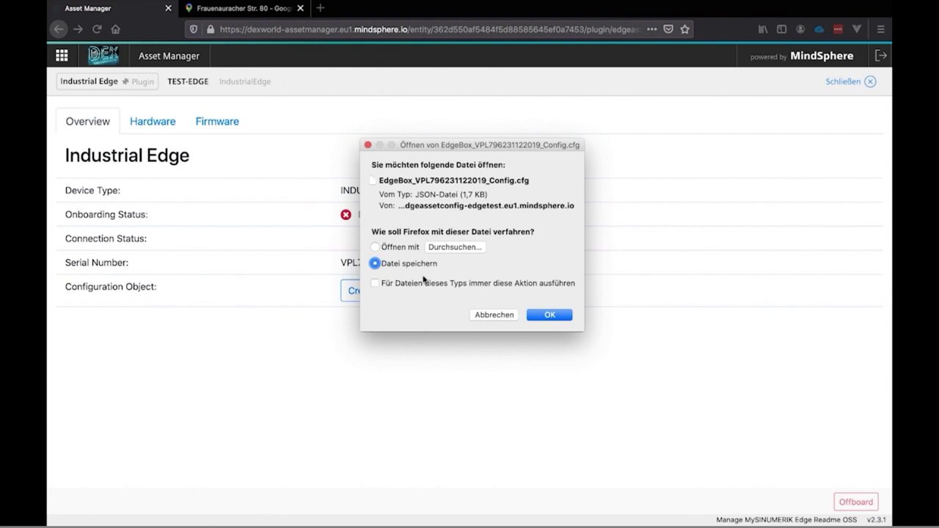
left_click(550, 317)
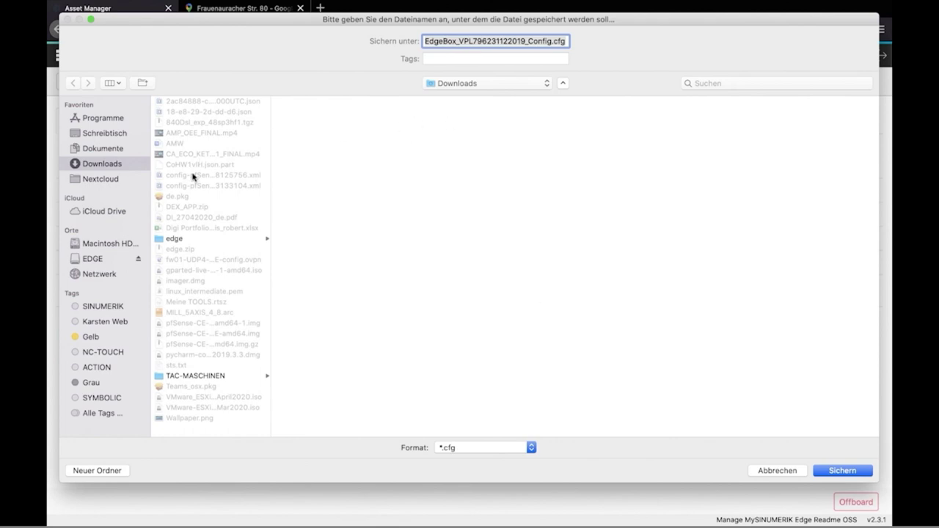
left_click(91, 262)
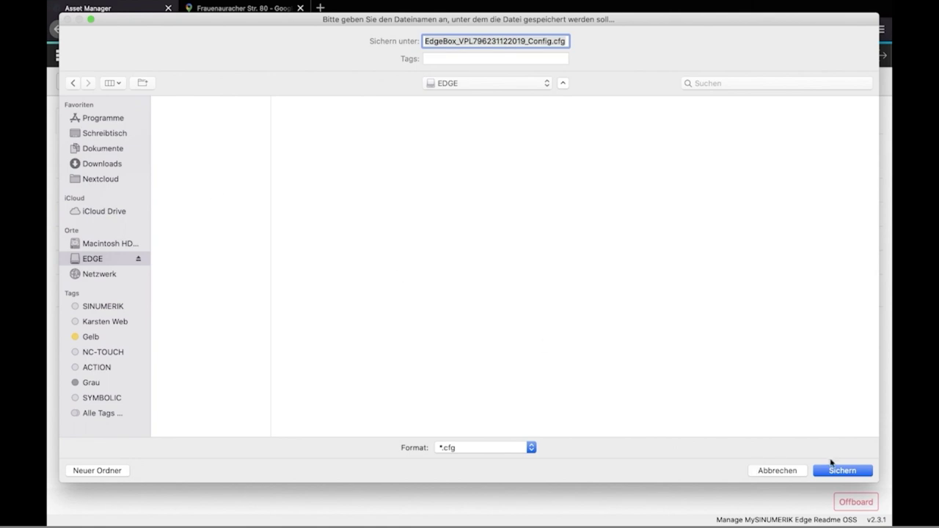
left_click(851, 472)
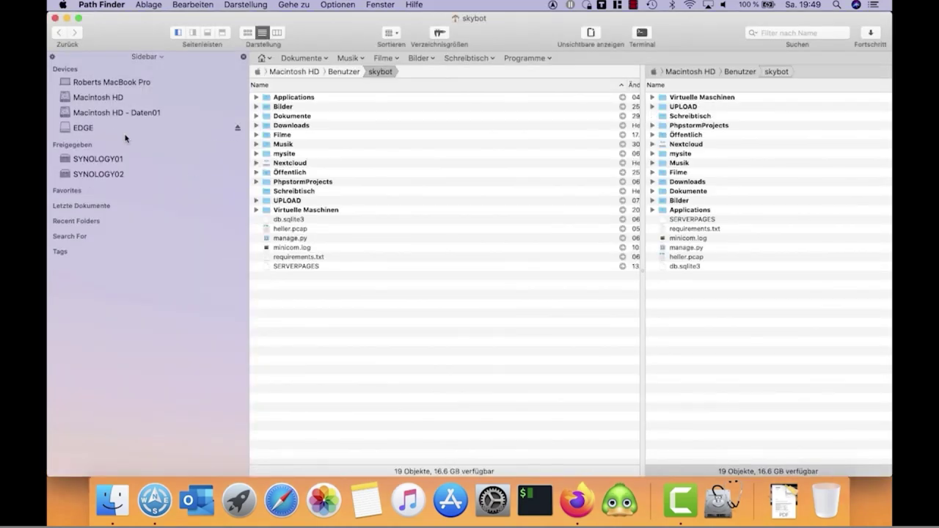
Check that the EDGE drive holds the EdgeBox .cfg file, then eject EDGE
left_click(111, 129)
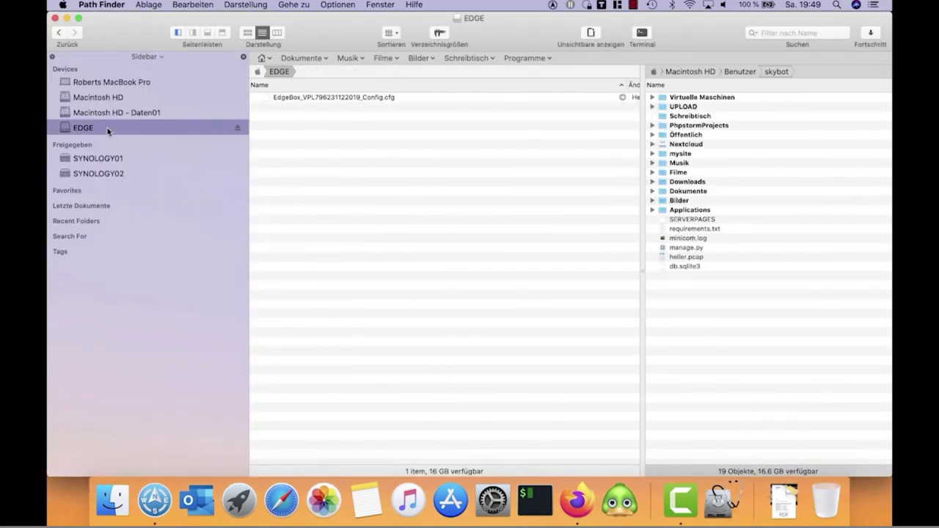
left_click(237, 128)
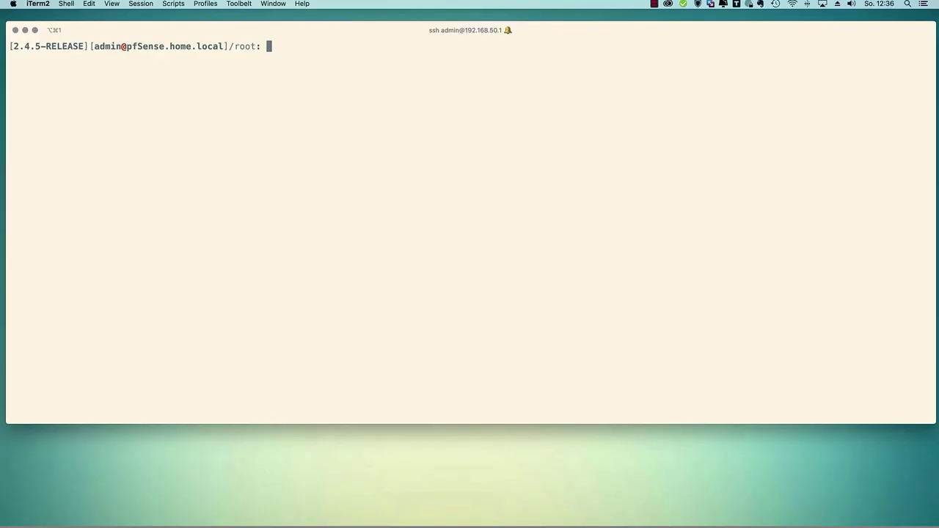
Run 'tcpdump -i vmx1.5 host 192.168.50.57' on the pfSense shell
type("tcpdu")
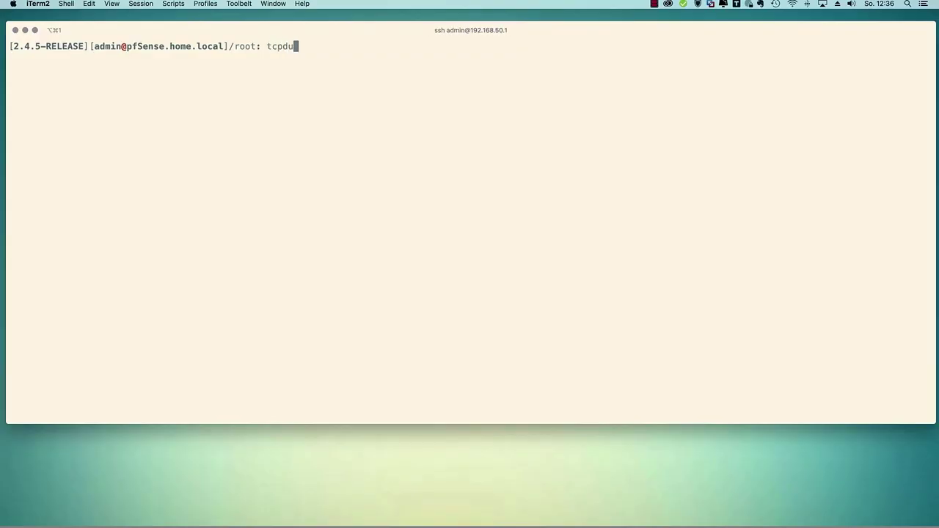
type("mp -i vmx1.5 host 192.168")
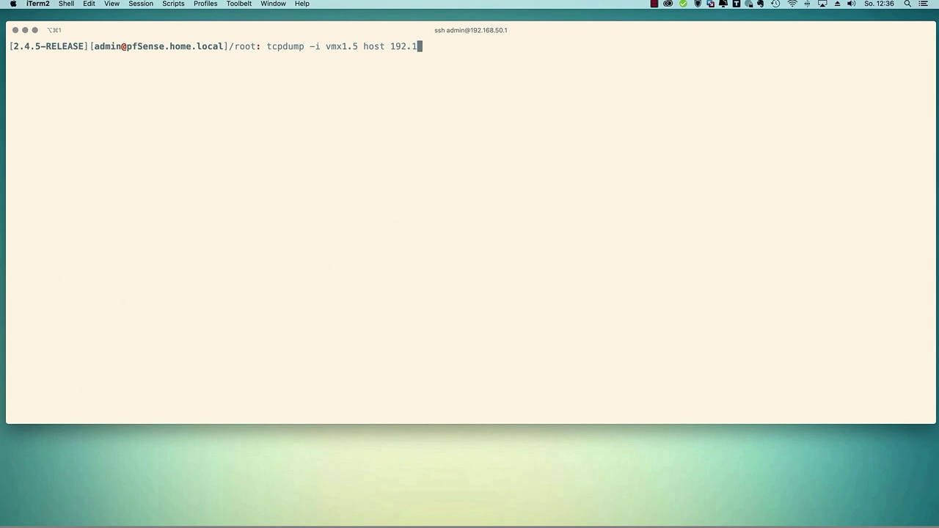
type(".50.57")
key("Return")
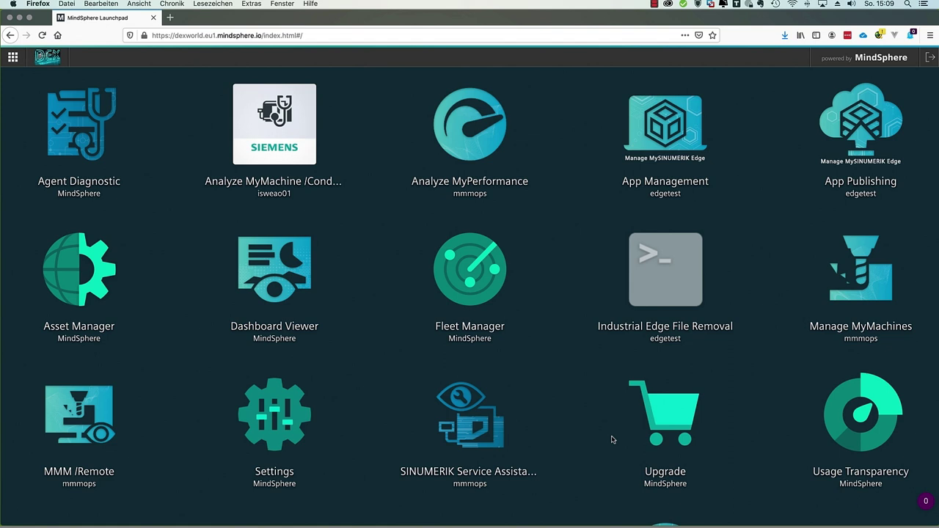
Browse Assets through Germany and DEX F80 to TEST-EDGE and view its Konnektivität section
left_click(87, 279)
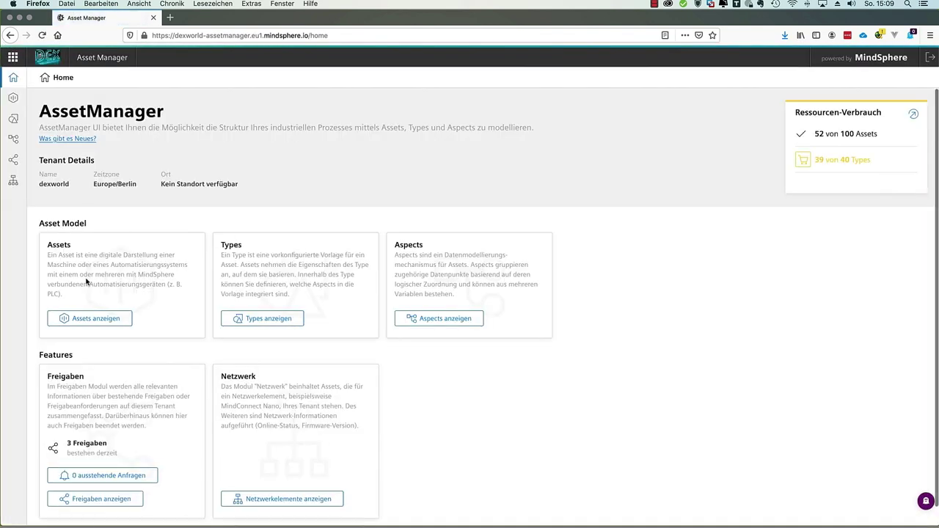
left_click(96, 321)
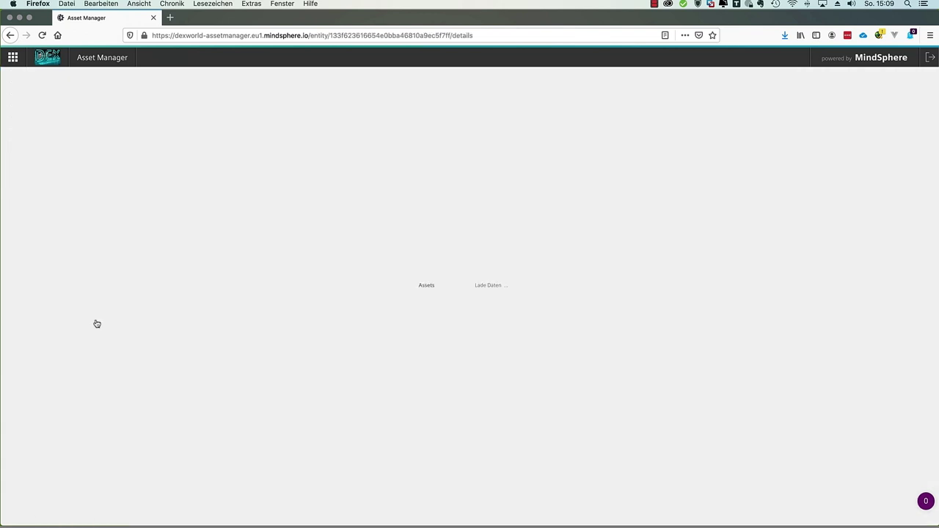
left_click(247, 238)
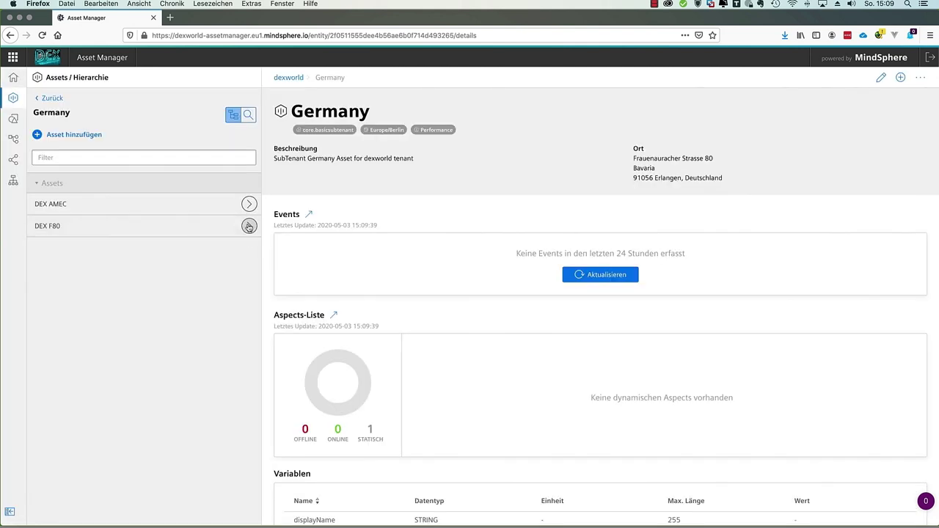
left_click(249, 226)
scroll(176, 344, "down", 3)
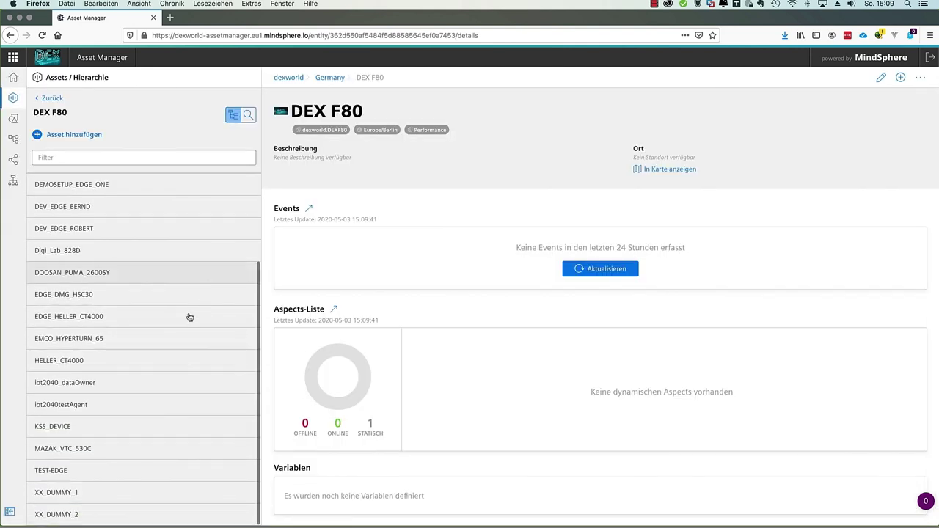
left_click(76, 471)
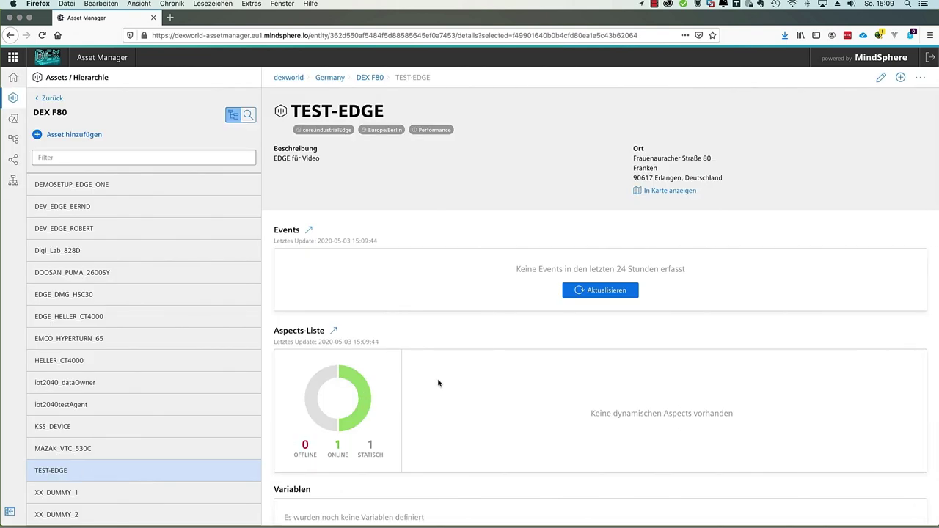
scroll(438, 383, "down", 5)
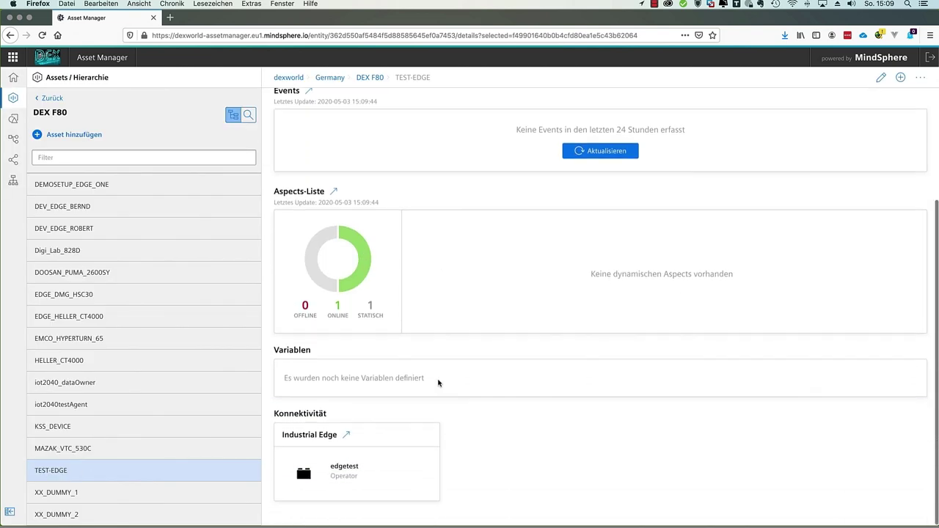
Show TEST-EDGE's Industrial Edge firmware info: v2.2.1 installed, v2.2.2 available
left_click(348, 438)
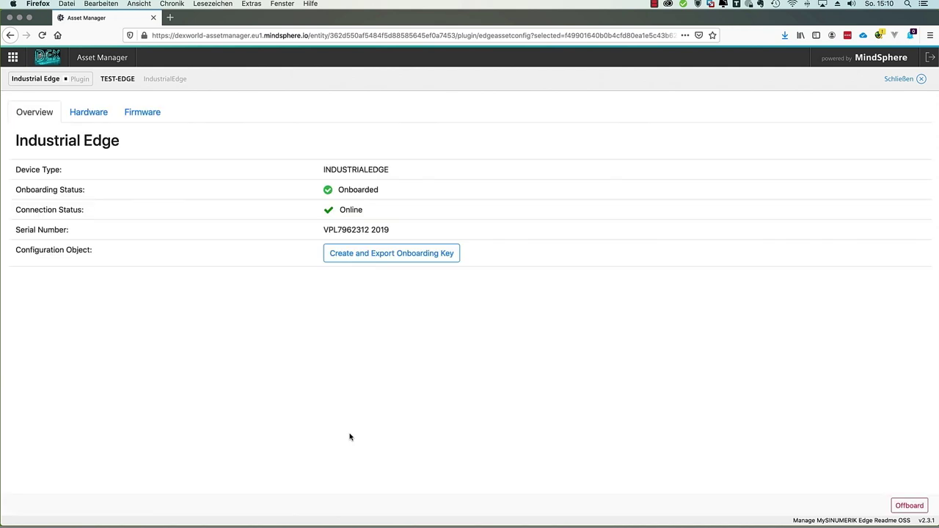
left_click(149, 120)
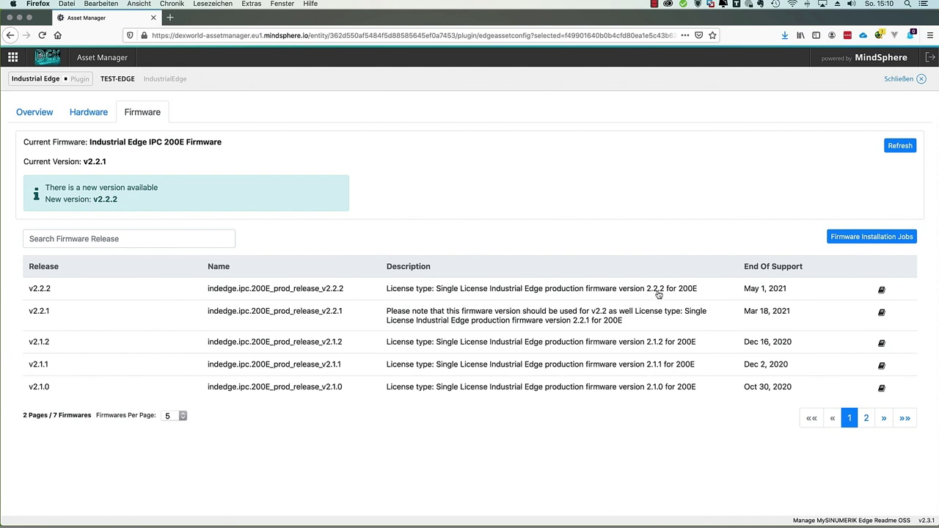
Select release v2.2.2 and open its Releasenotes PDF from Additional Documents in Preview
left_click(659, 295)
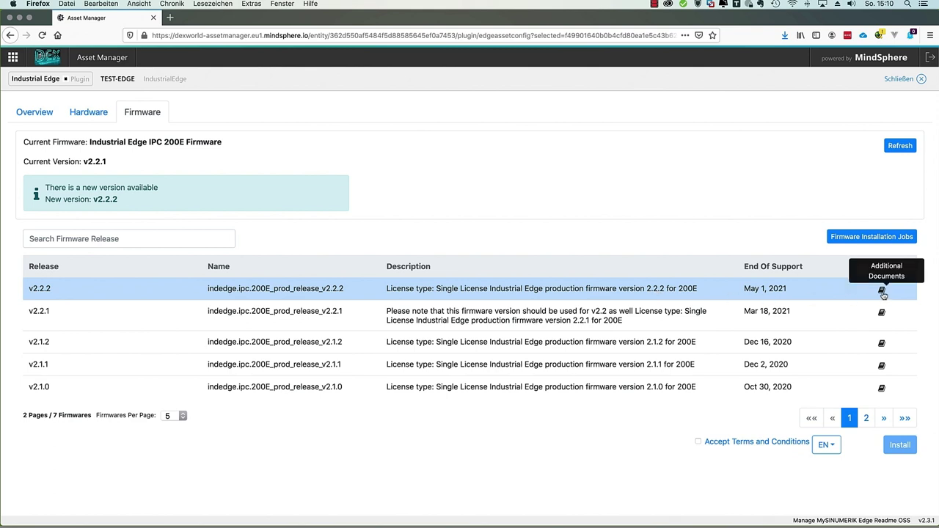
left_click(882, 292)
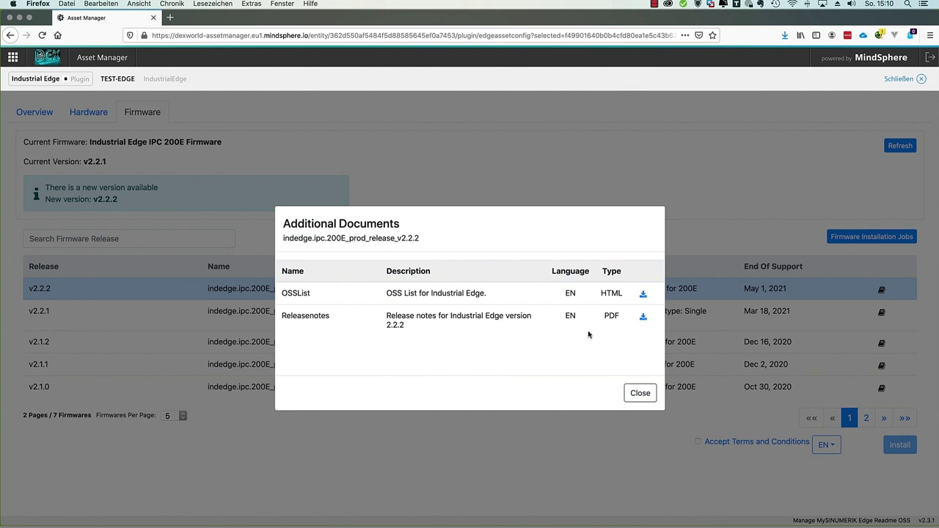
left_click(645, 321)
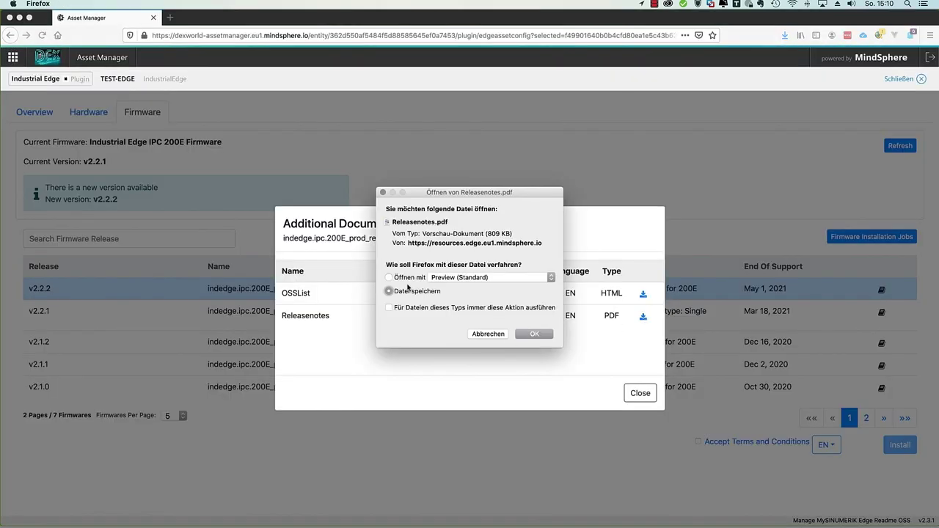
left_click(403, 278)
left_click(544, 335)
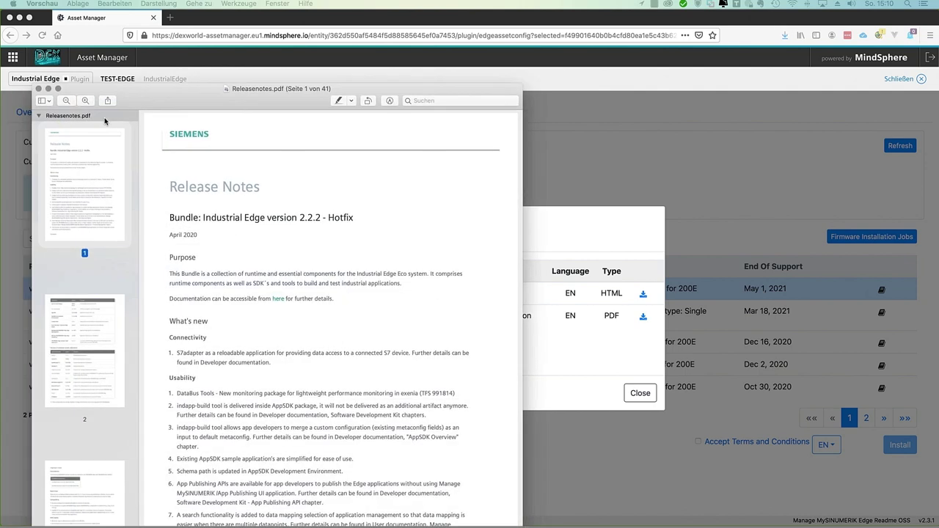
Check the page 2 component table (AppSDK 2.5.0-229) in Releasenotes.pdf, then close Preview
scroll(390, 273, "down", 3)
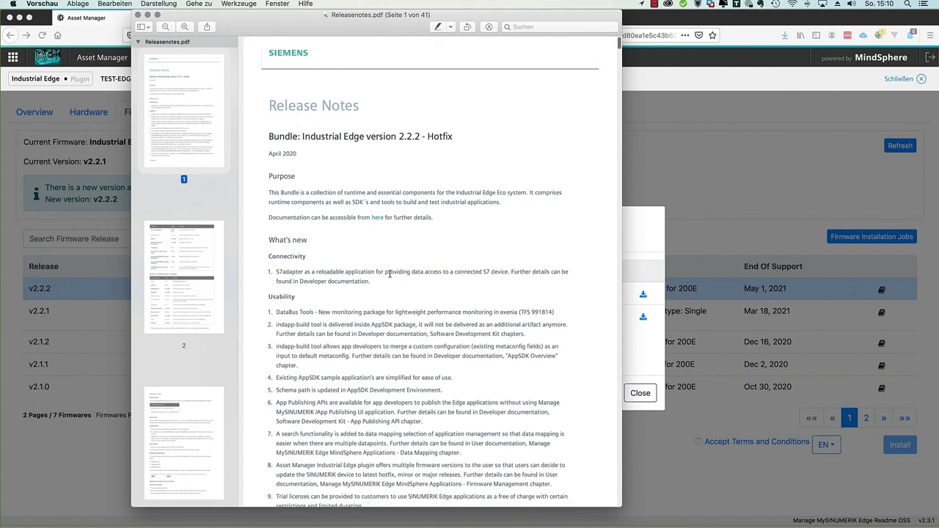
scroll(390, 273, "down", 10)
scroll(389, 274, "down", 4)
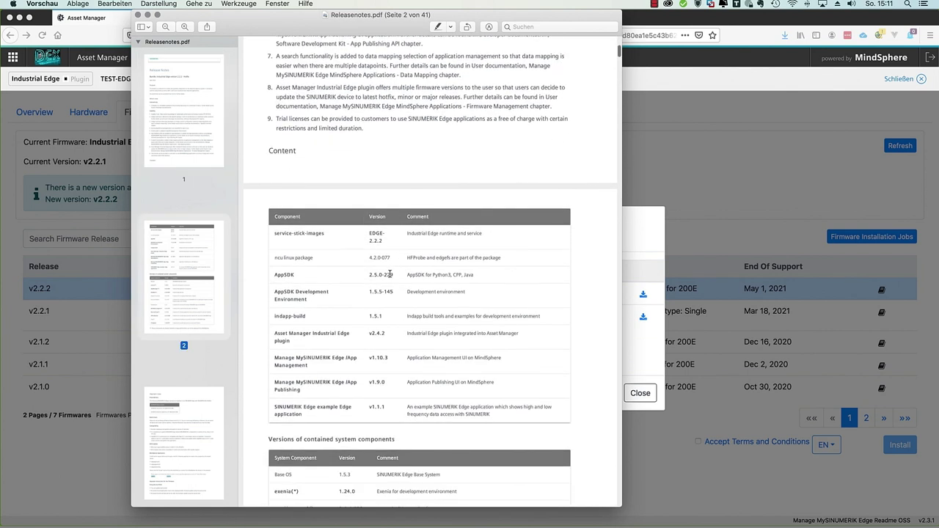
scroll(390, 274, "down", 1)
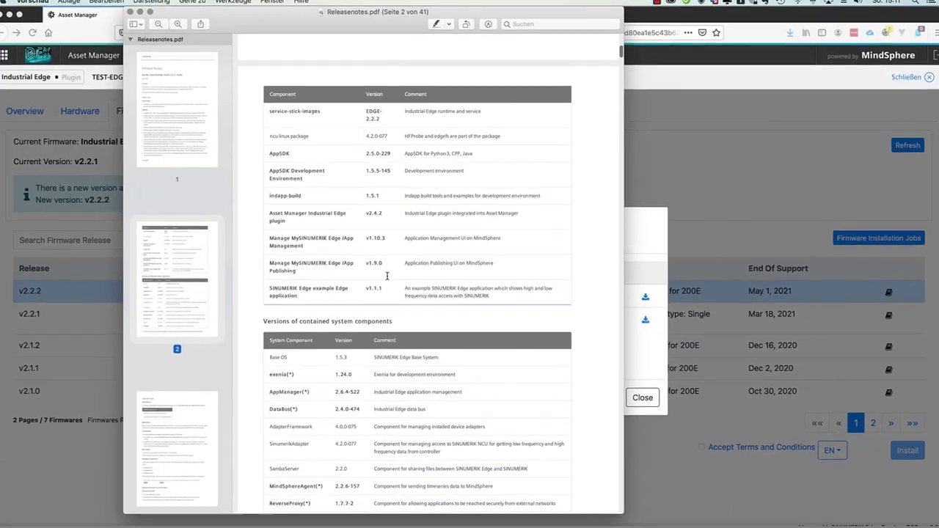
left_click(139, 10)
Accept the terms and install firmware v2.2.2, confirming the device reboot warning
left_click(633, 395)
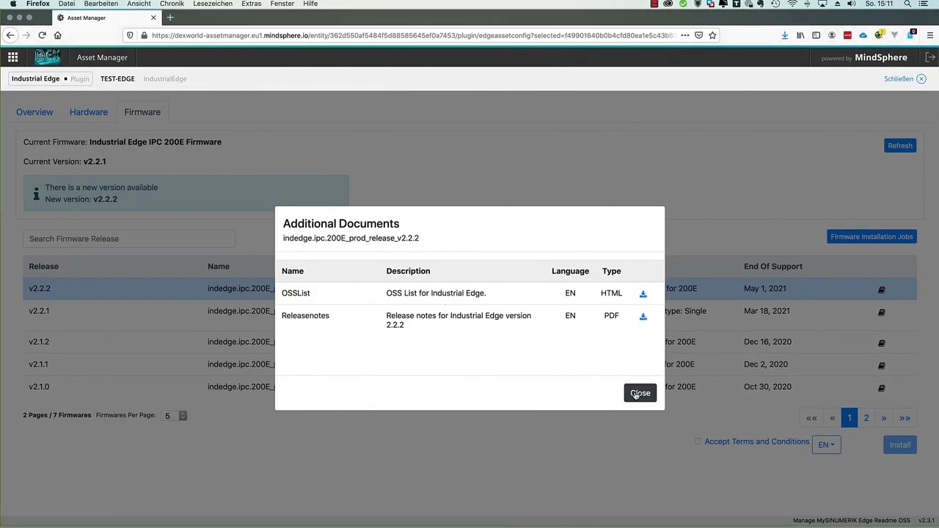
left_click(698, 443)
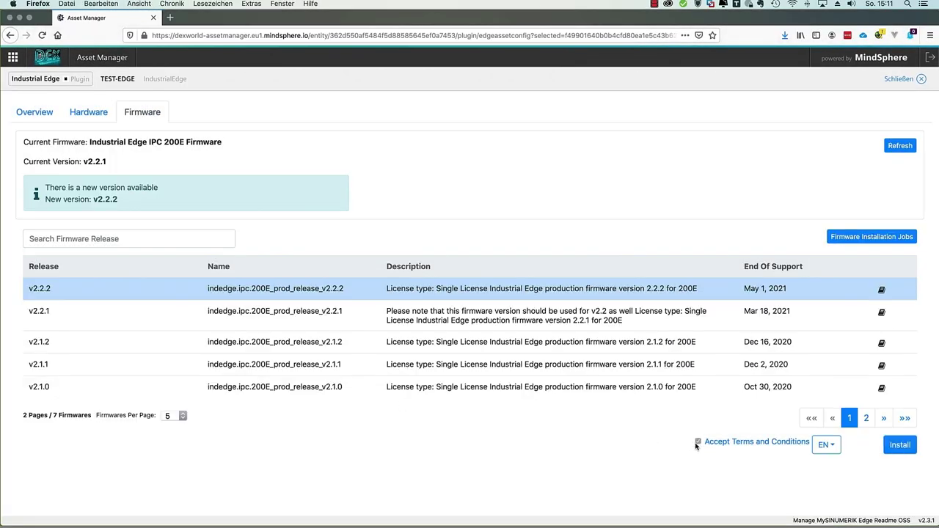
left_click(906, 451)
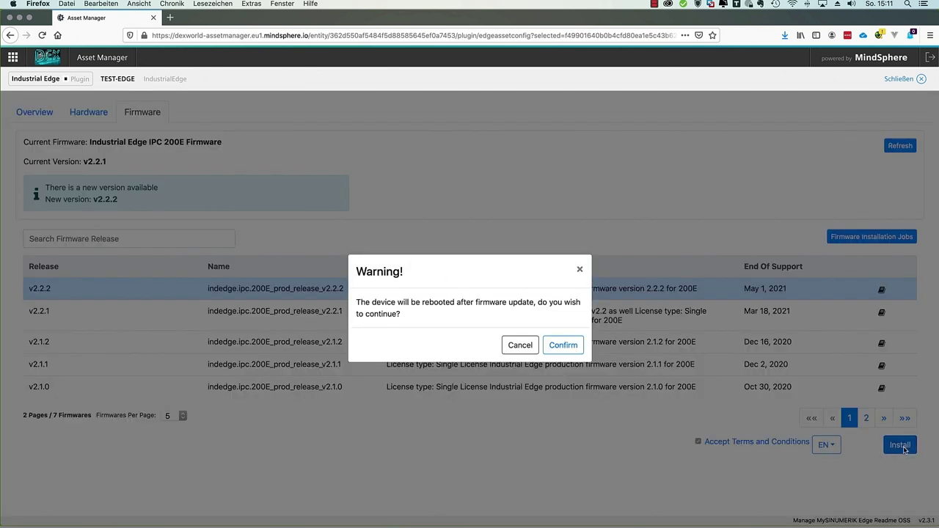
left_click(564, 346)
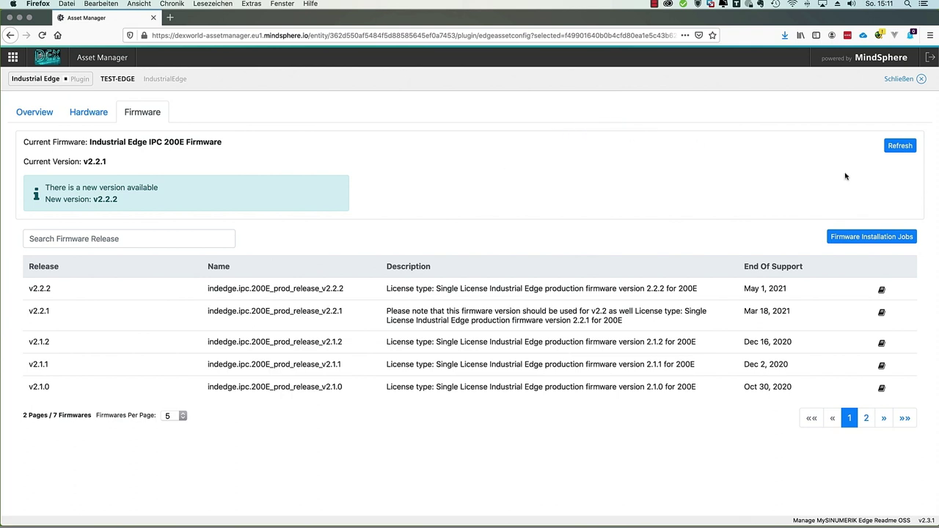
Refresh the Firmware Installation Jobs list until v2.2.2 shows ACTIVATED with 'Update Installed.'
left_click(874, 237)
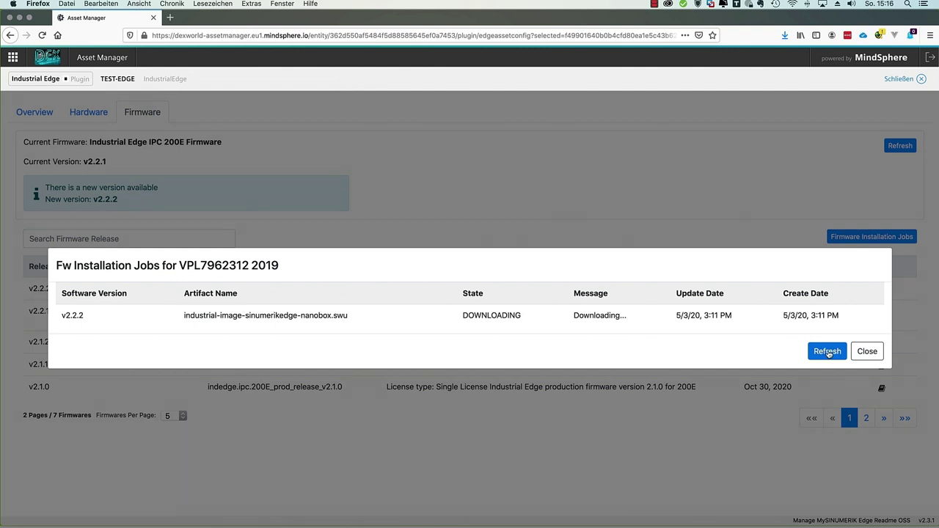
left_click(828, 353)
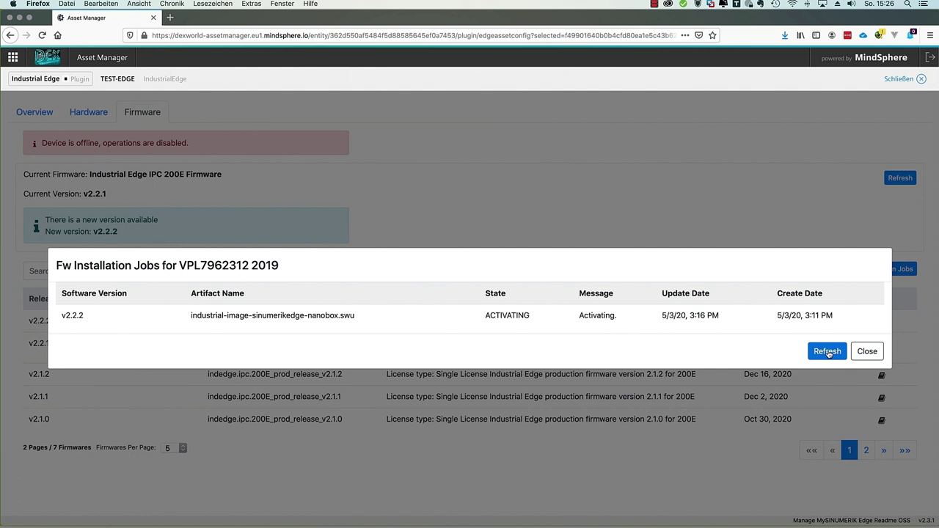
left_click(829, 353)
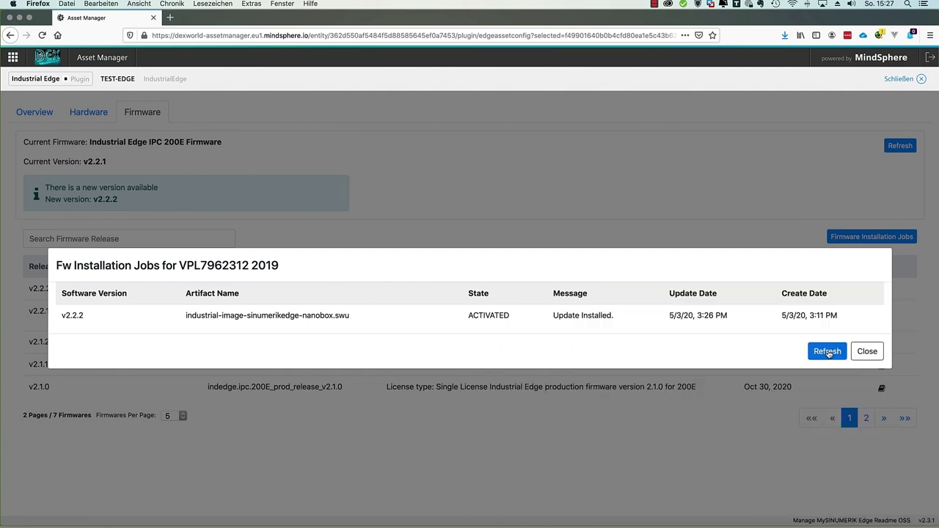
Close the jobs list and refresh the Firmware tab to show current version v2.2.2
left_click(868, 352)
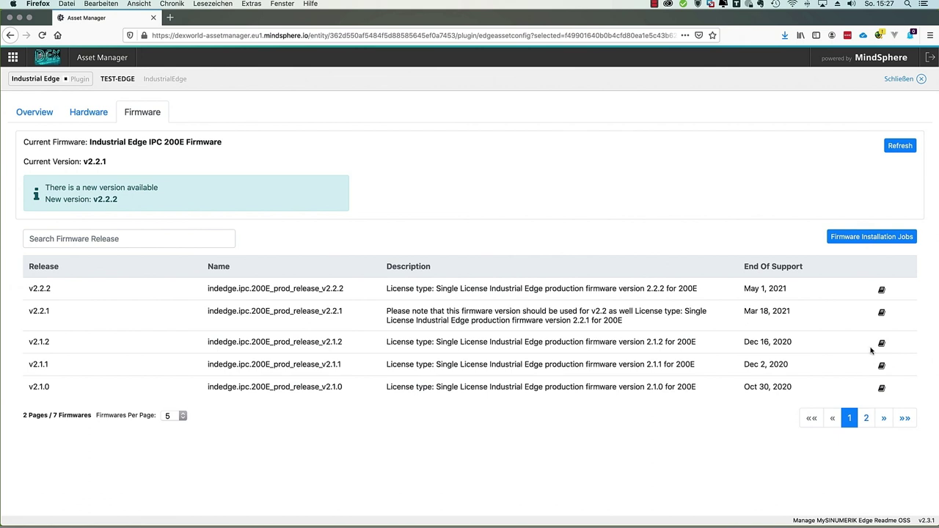
left_click(897, 146)
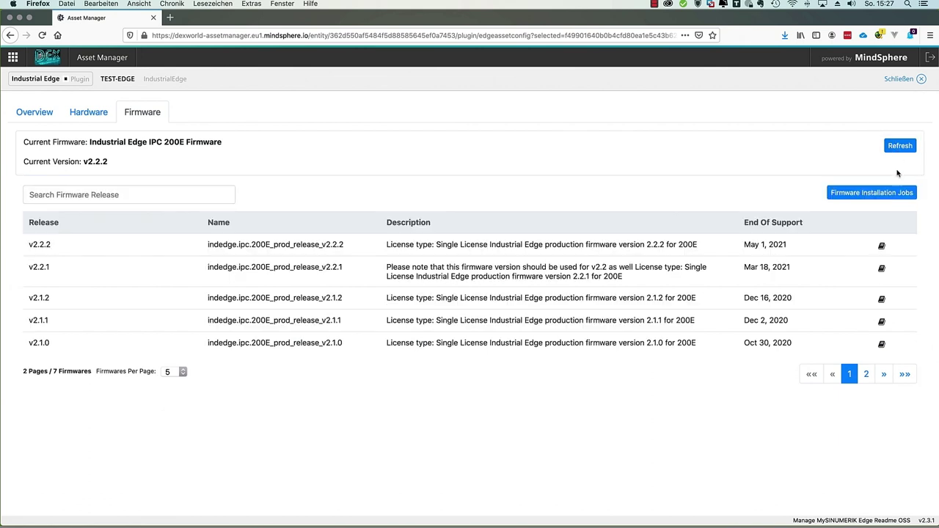